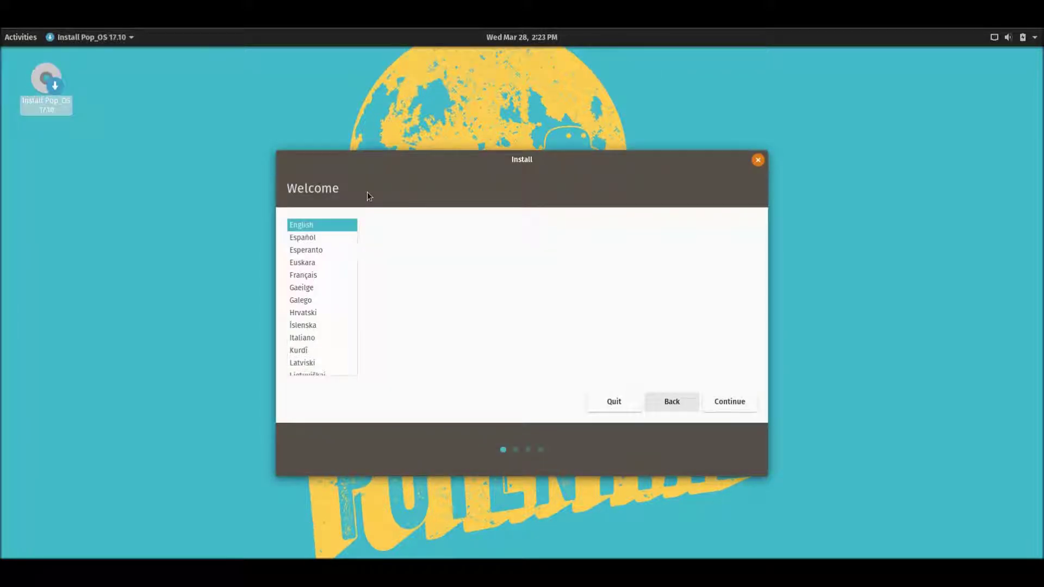
Accept English as the language and the English (UK) keyboard layout, and continue through the installer to start the installation.
left_click(729, 401)
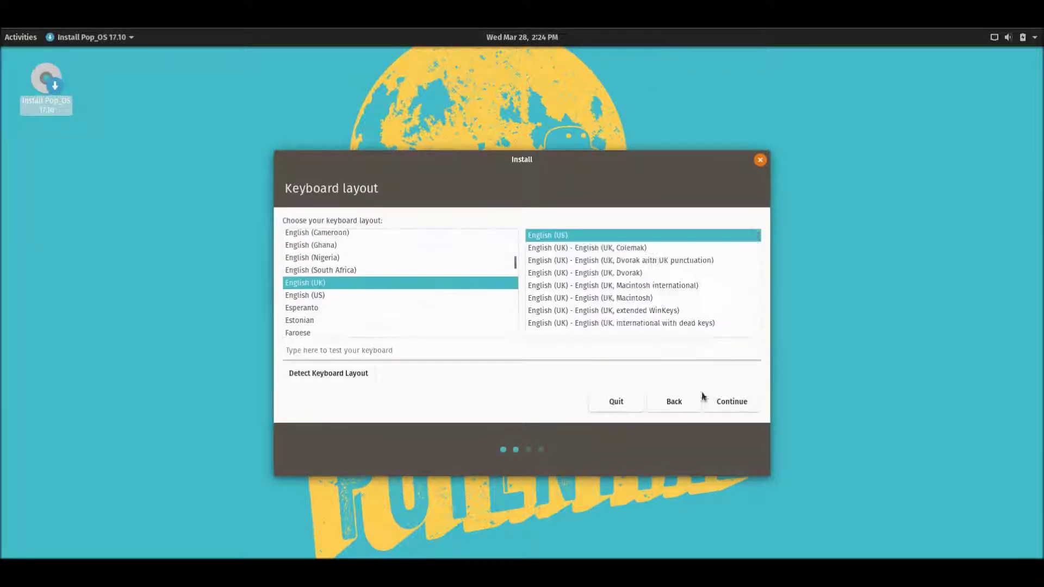
left_click(729, 401)
left_click(729, 396)
left_click(727, 379)
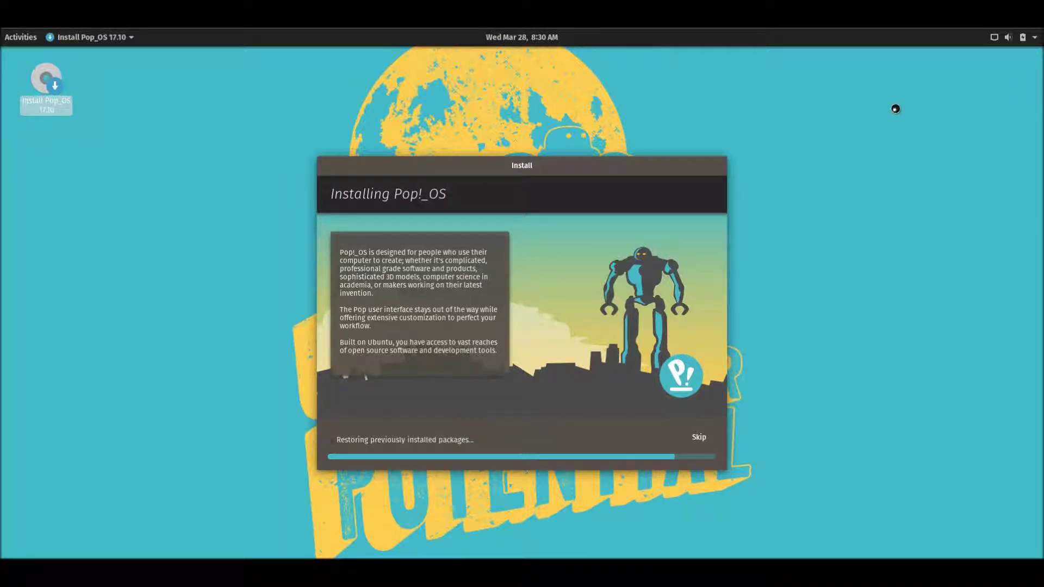
left_click(919, 571)
right_click(908, 514)
left_click(937, 408)
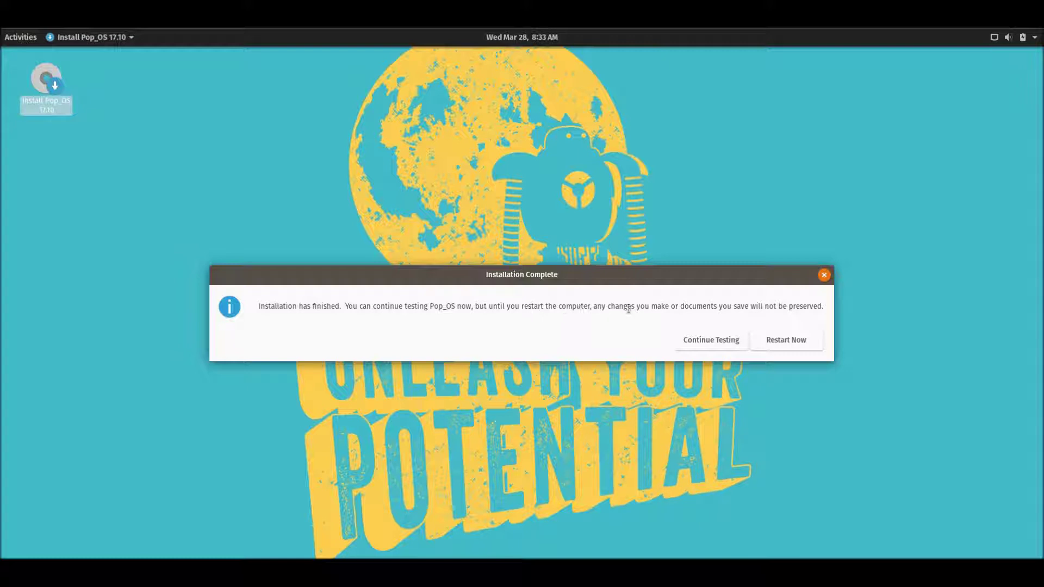
Restart the machine into the installed system and dismiss the VirtualBox mouse integration messages.
left_click(802, 340)
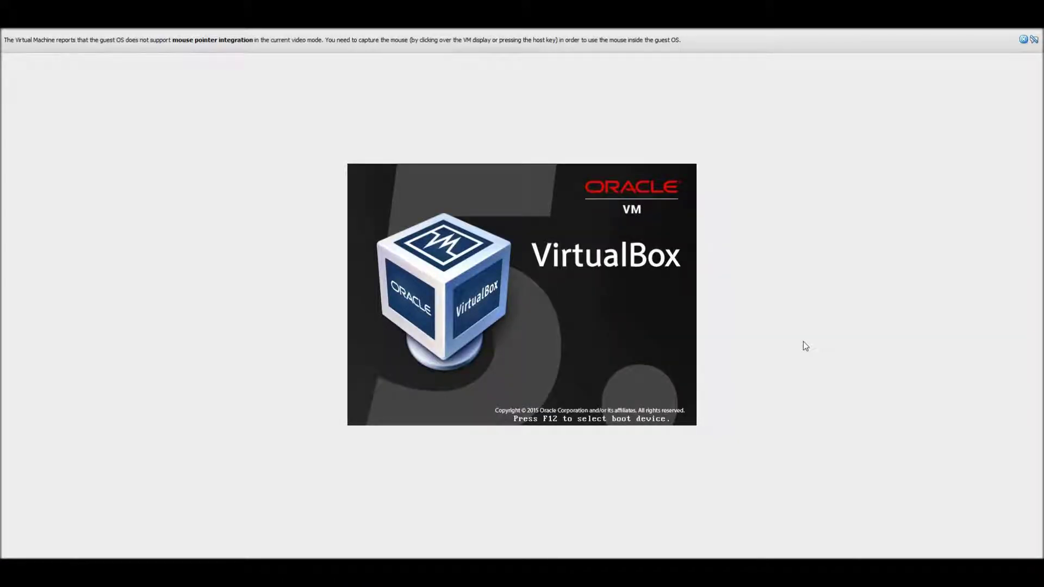
left_click(1022, 41)
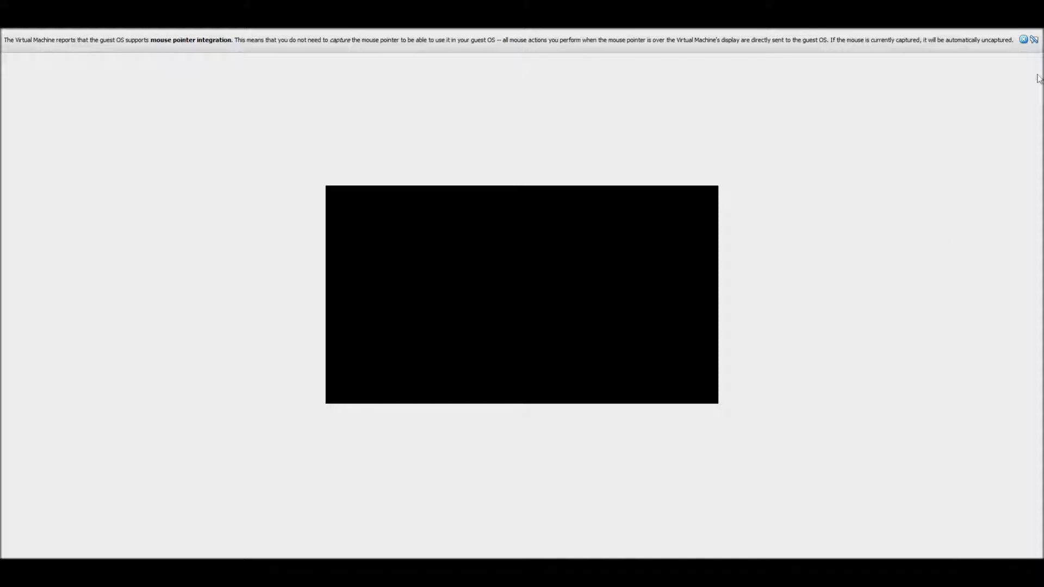
left_click(1023, 40)
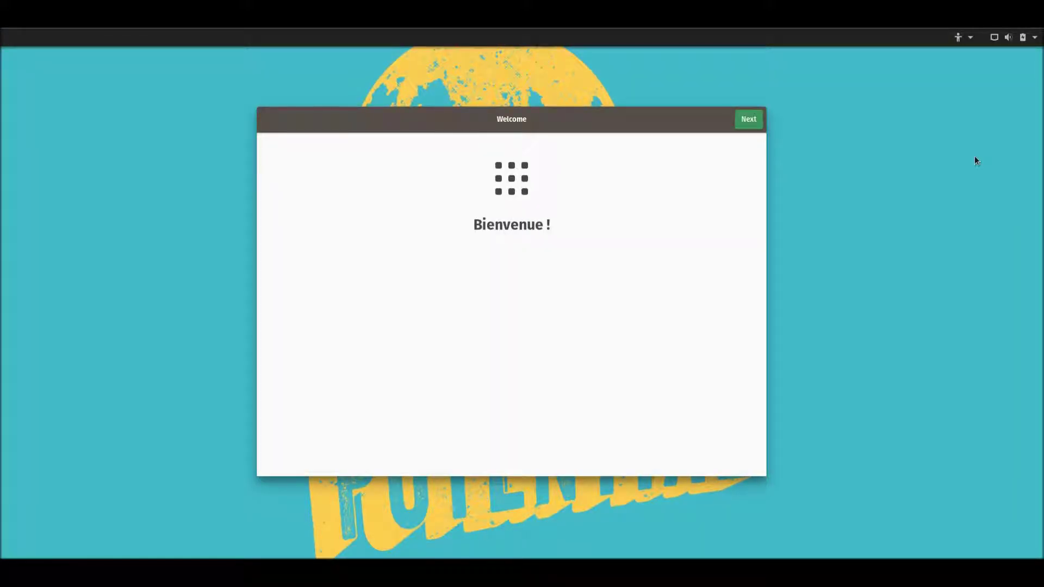
Keep the English (UK) keyboard layout, turn off Location Services, and continue the first-run setup to the user details.
left_click(749, 120)
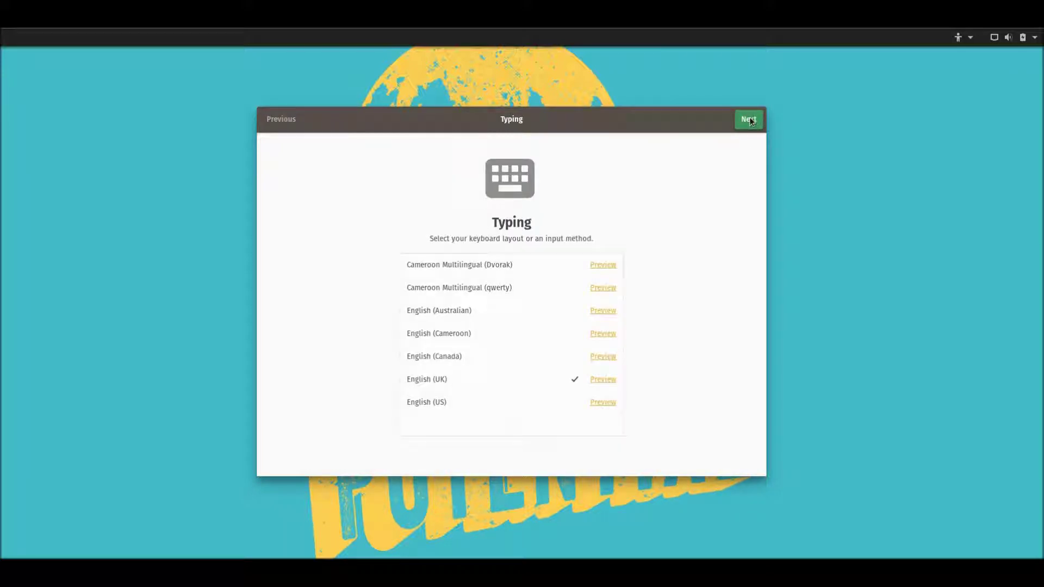
left_click(750, 125)
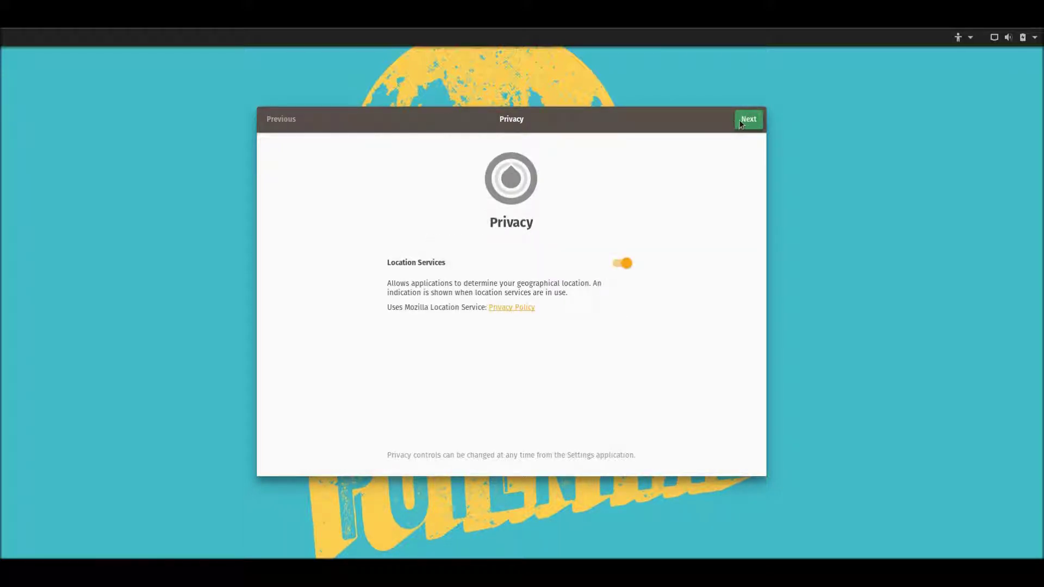
left_click(621, 263)
left_click(749, 119)
left_click(759, 98)
left_click(760, 100)
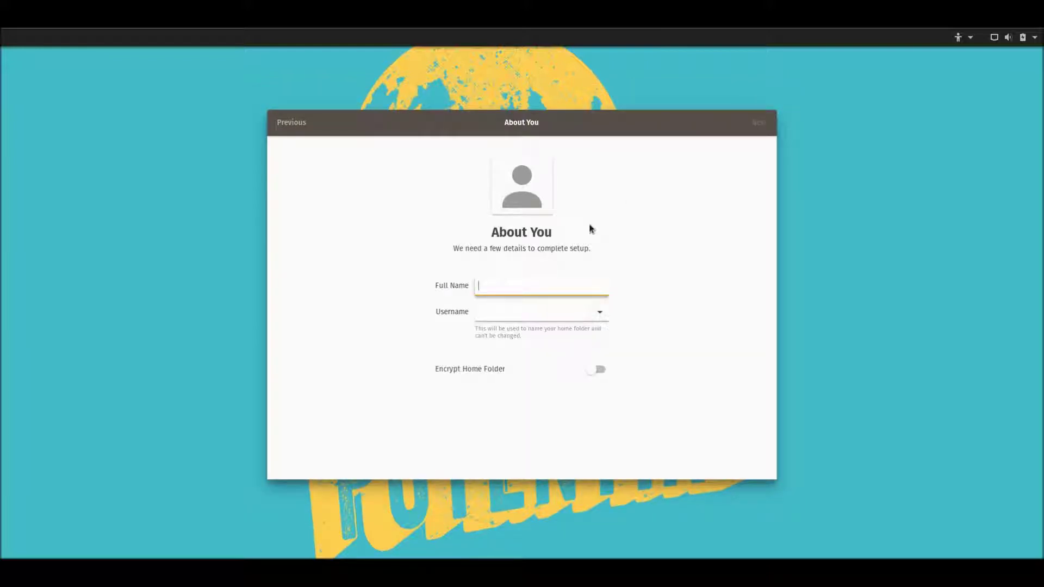
Enter Retro Technology Showcase as the account's full name and keep the suggested username with home folder encryption off.
type("Retro Technology Showcase")
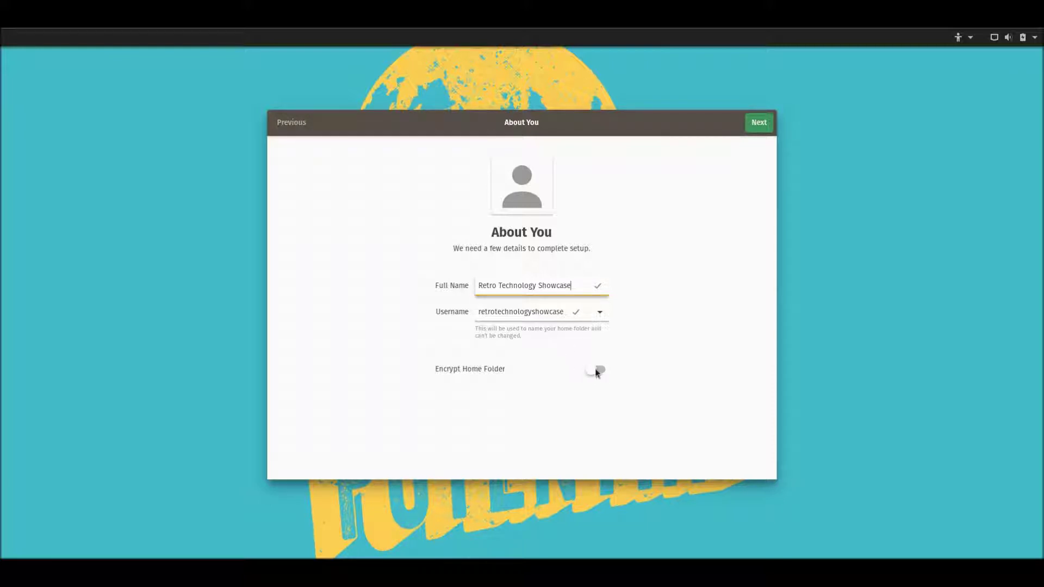
left_click(760, 123)
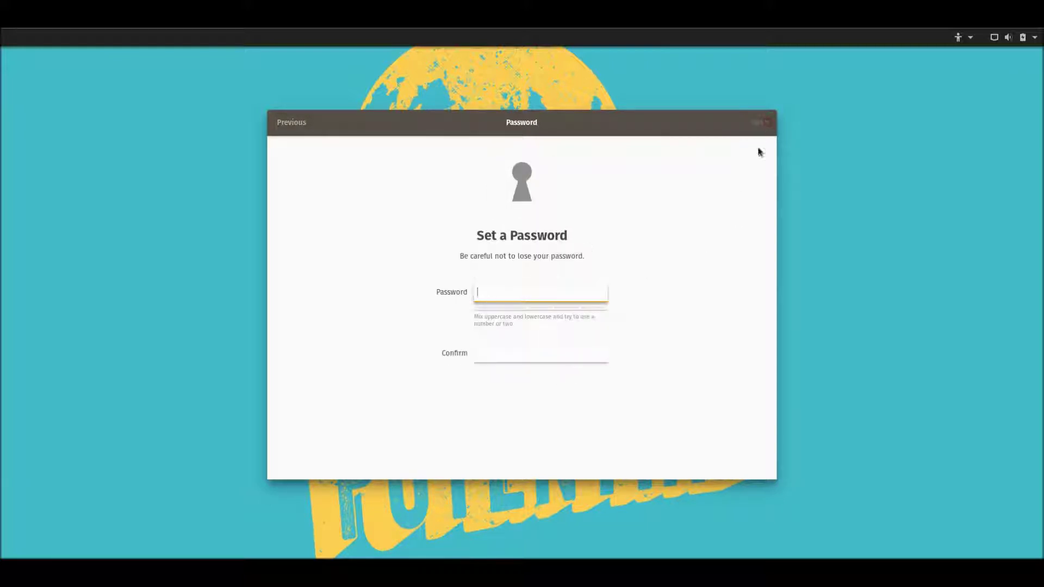
Set the account password, retyping it so that it matches the confirmation field, and continue the setup.
type("*****")
left_click(560, 355)
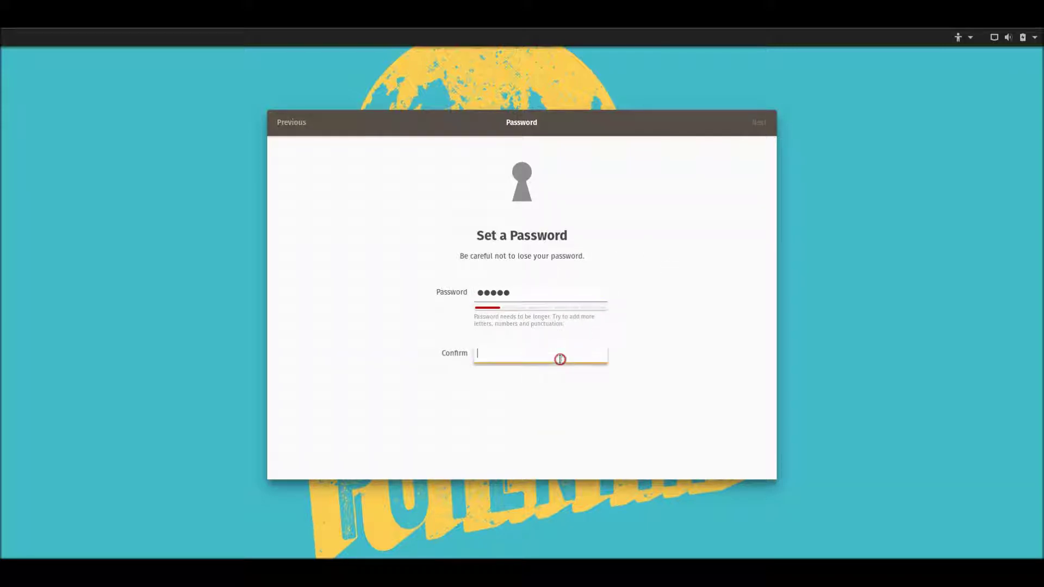
type("******")
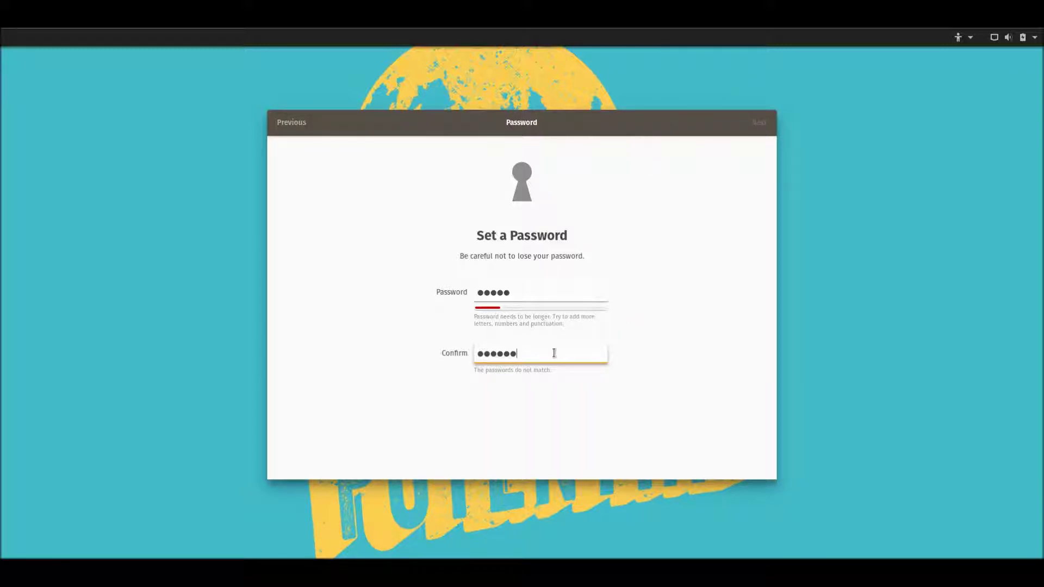
left_click(537, 294)
type("a")
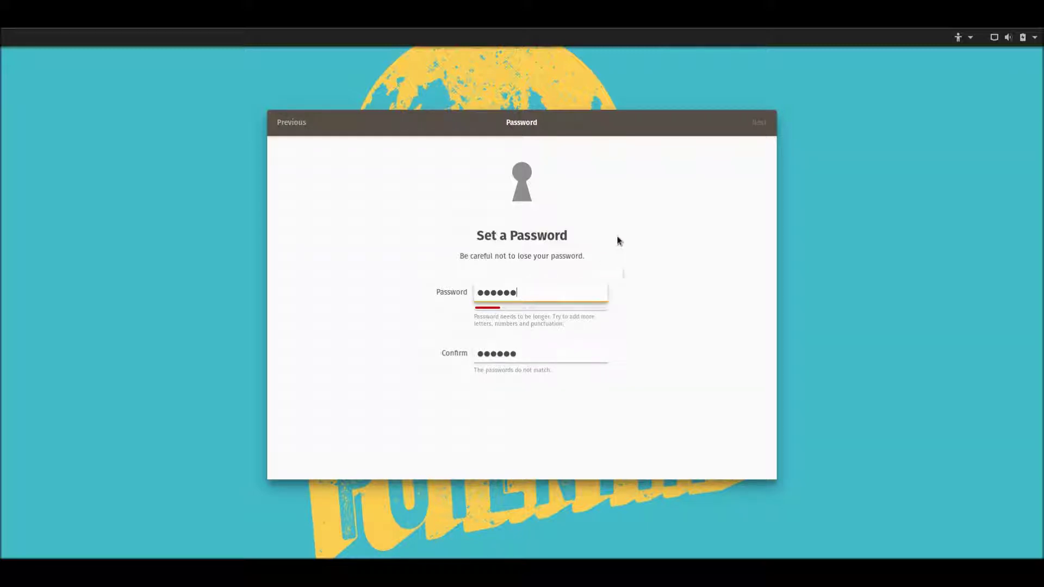
key("BackSpace")
key("BackSpace")
key("BackSpace")
key("BackSpace")
key("BackSpace")
key("BackSpace")
type("aaaaaa")
left_click(767, 125)
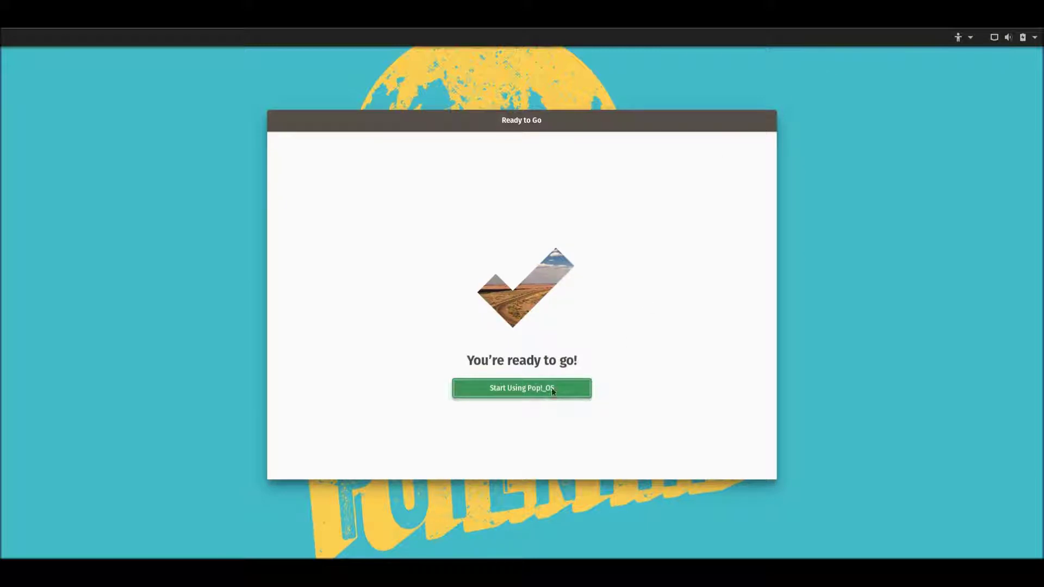
Finish the first-run setup and sign in to the new account with its password.
left_click(551, 387)
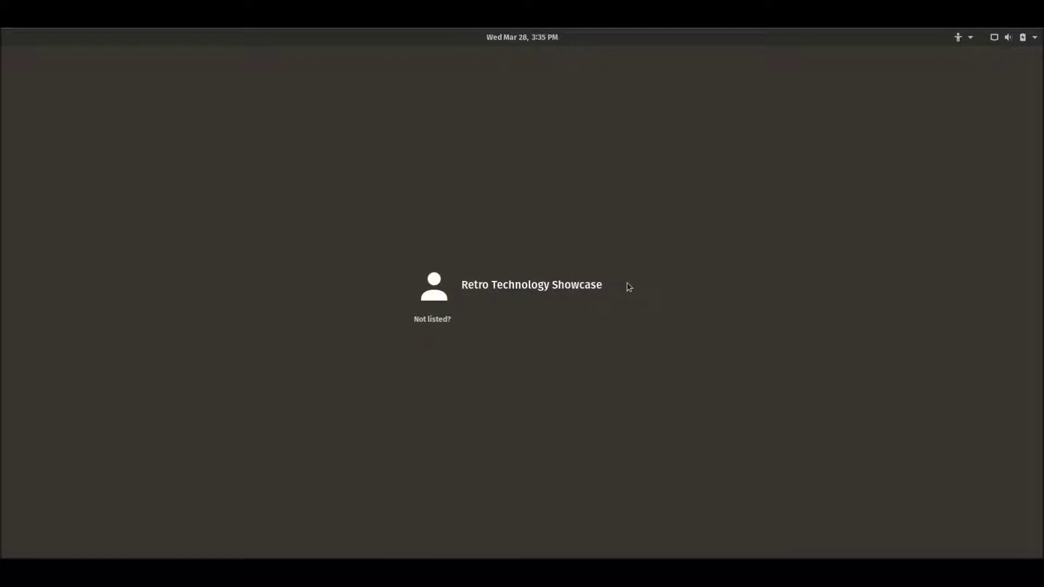
left_click(520, 292)
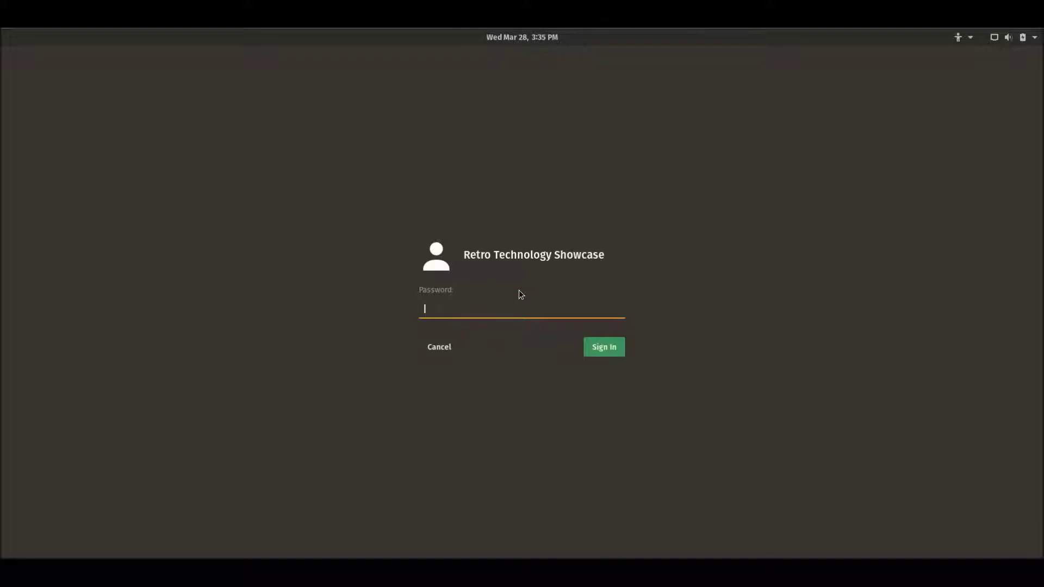
type("••••••")
left_click(595, 353)
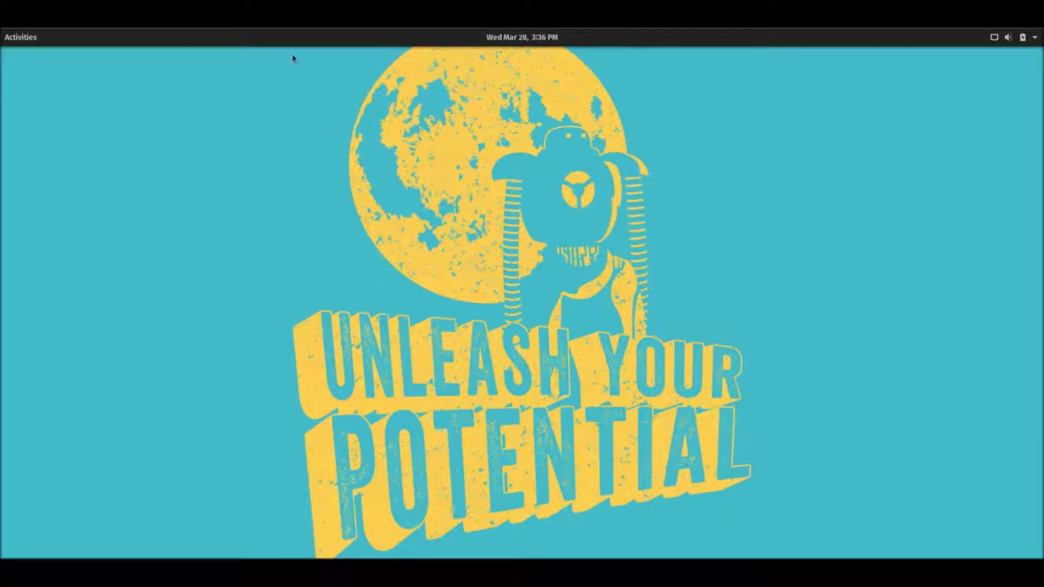
Browse the application grid, examining the frequent and all apps views and the Office, Utilities and System folders.
left_click(13, 38)
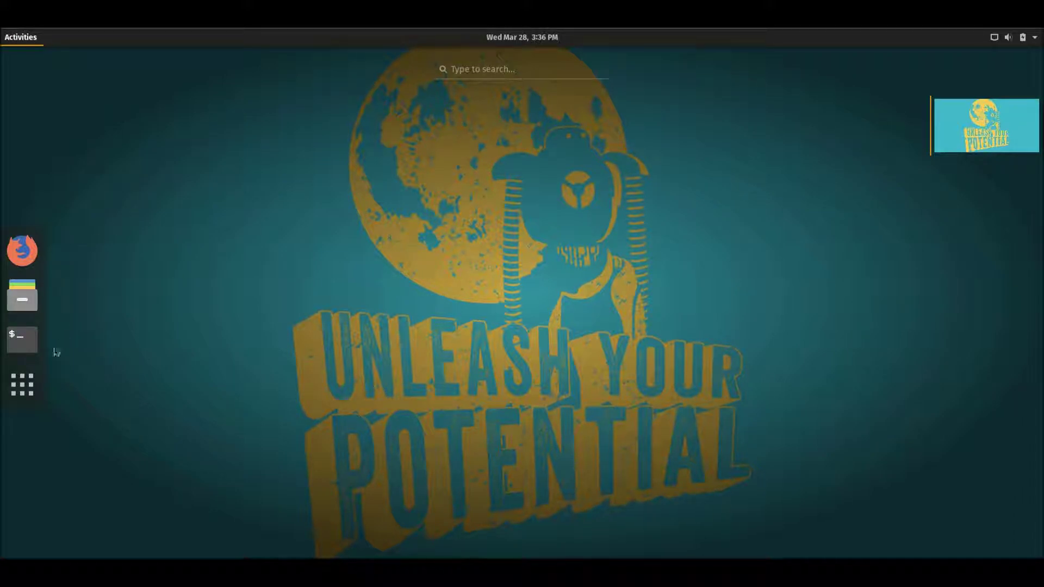
left_click(21, 375)
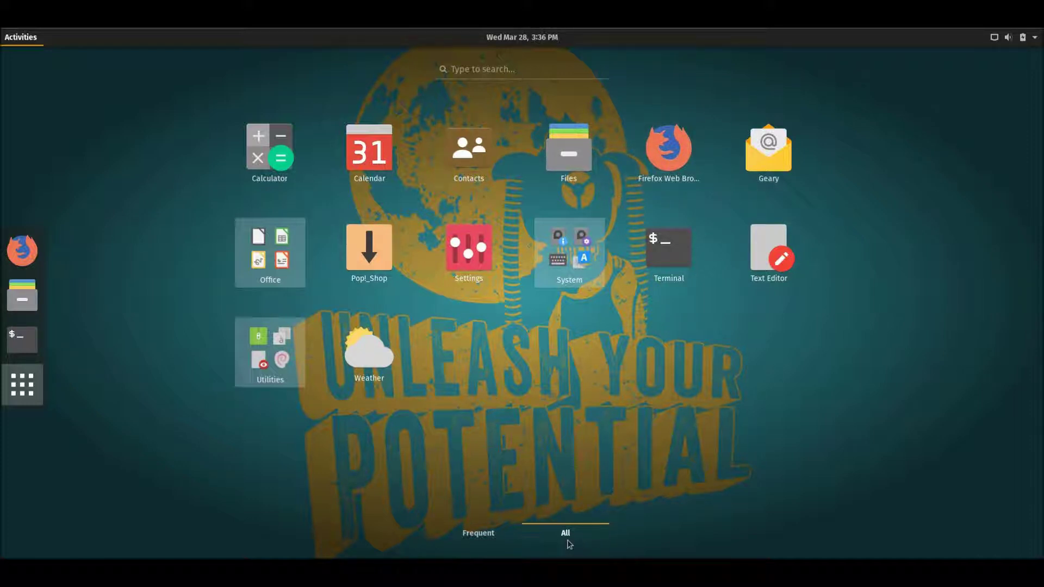
left_click(472, 537)
left_click(579, 539)
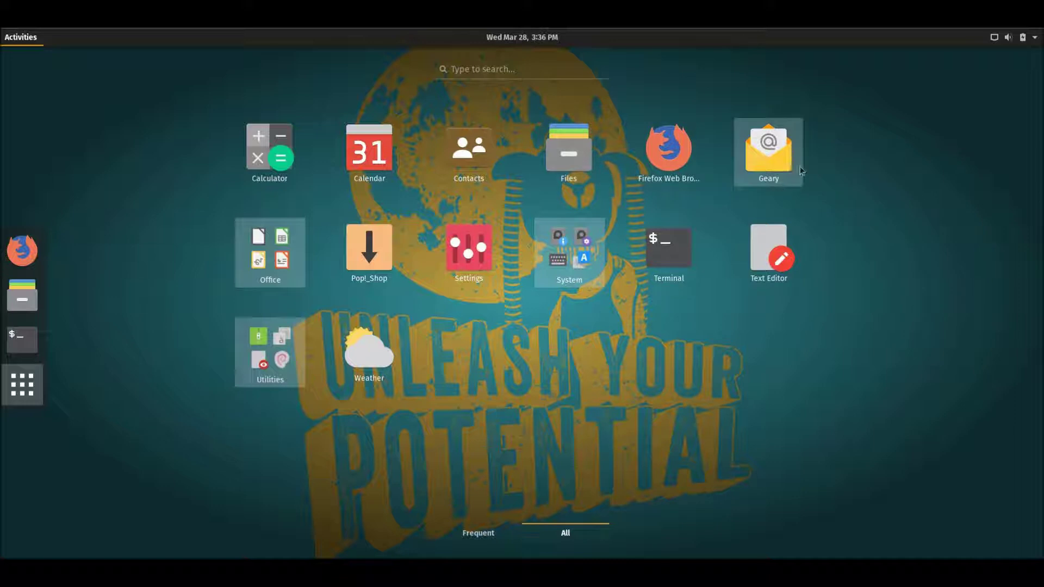
left_click(245, 268)
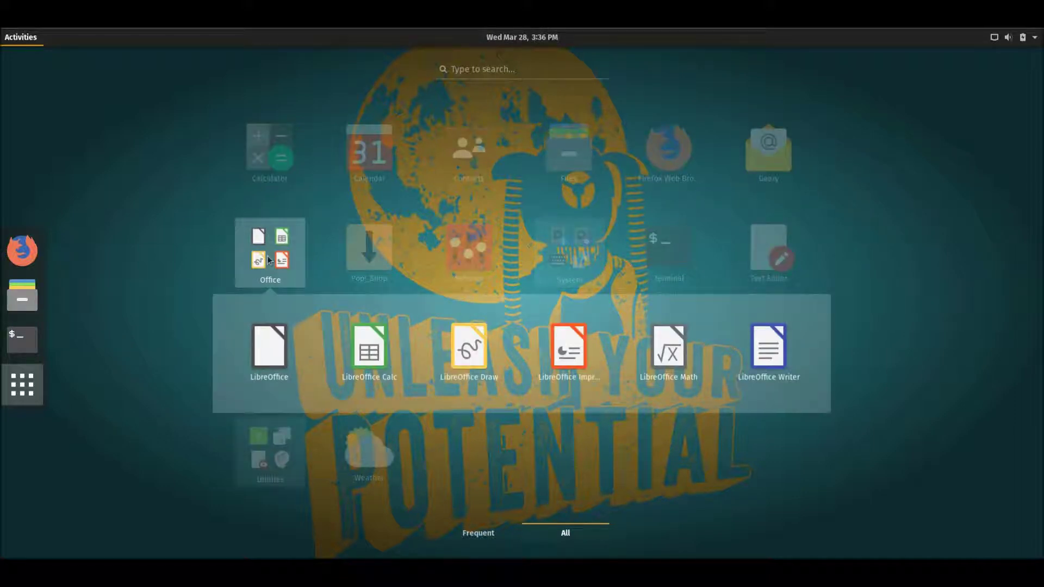
left_click(269, 260)
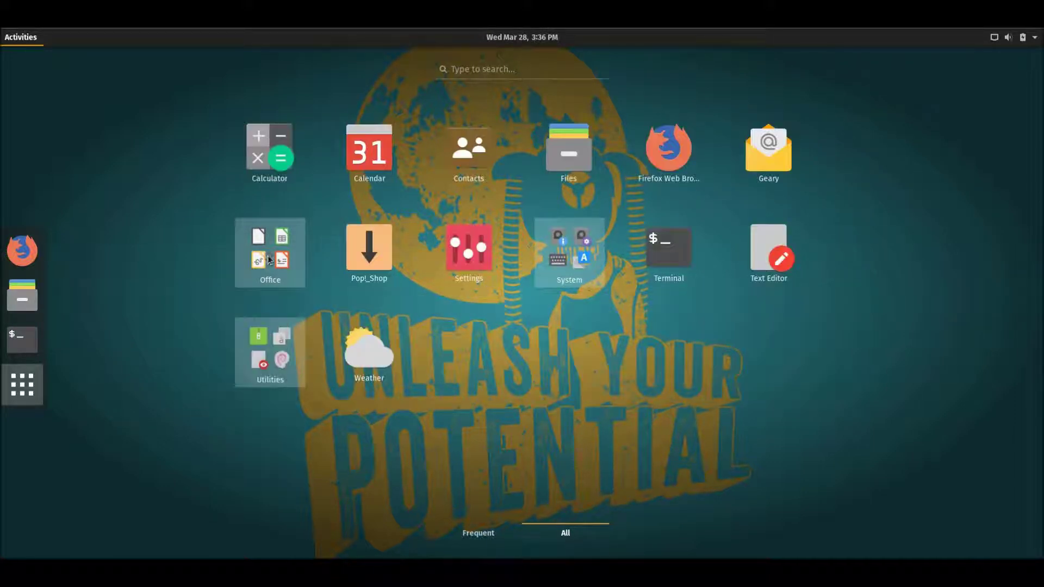
left_click(285, 359)
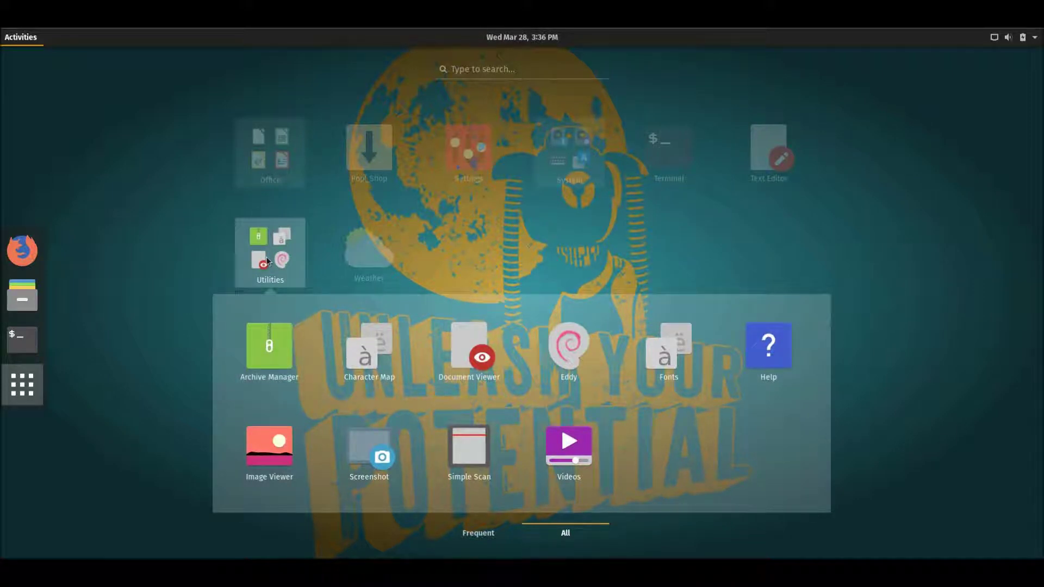
left_click(266, 261)
left_click(585, 252)
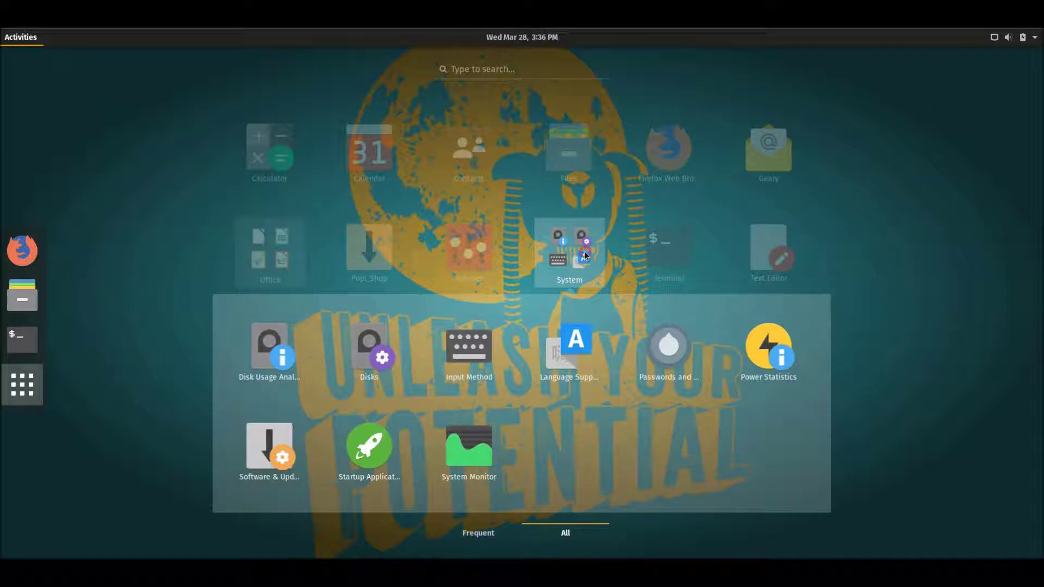
left_click(584, 251)
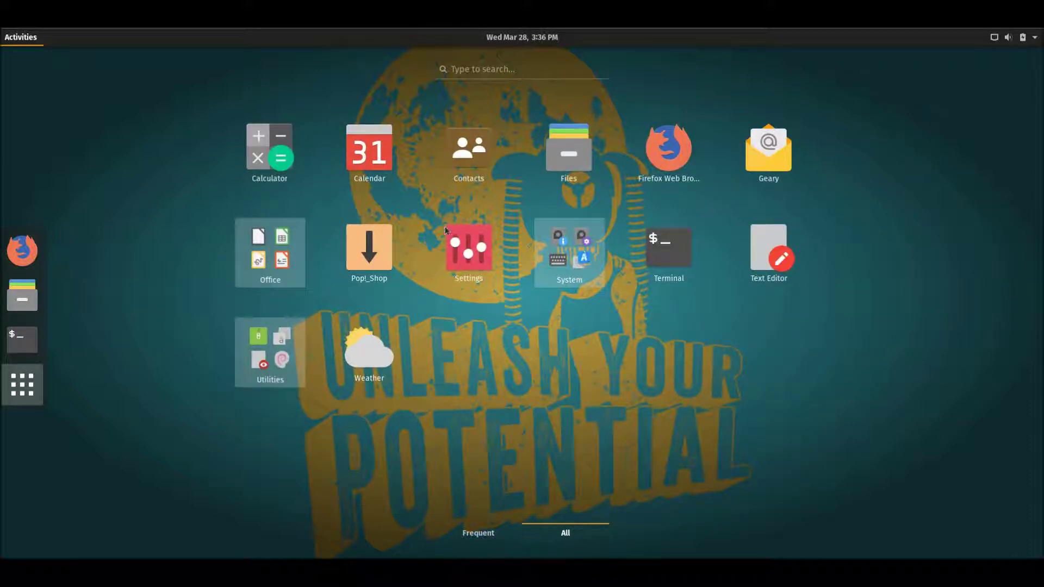
Start all available updates in Pop!_Shop, authenticating with the account password, and close the shop window.
left_click(379, 243)
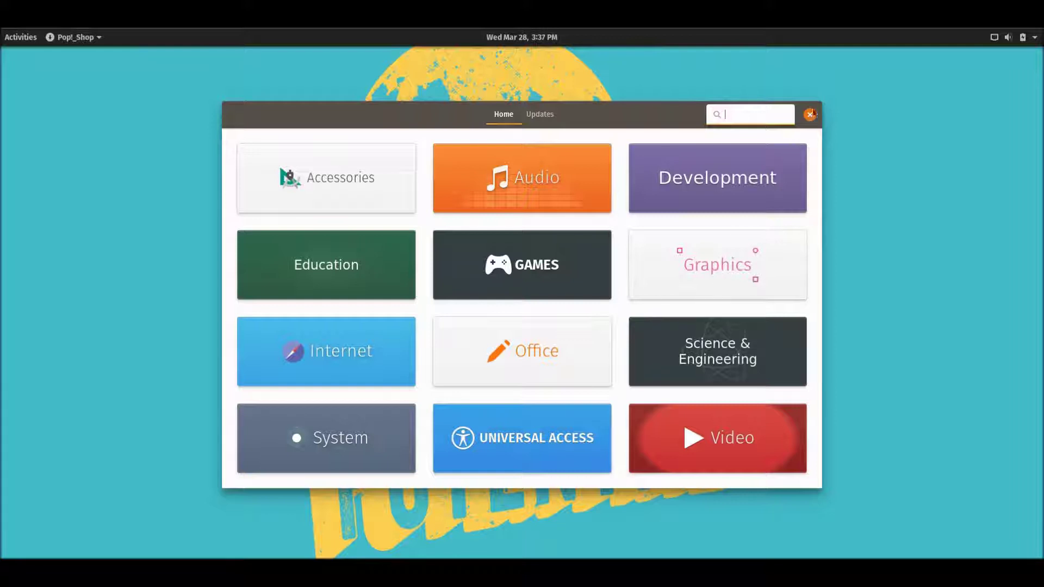
left_click(540, 111)
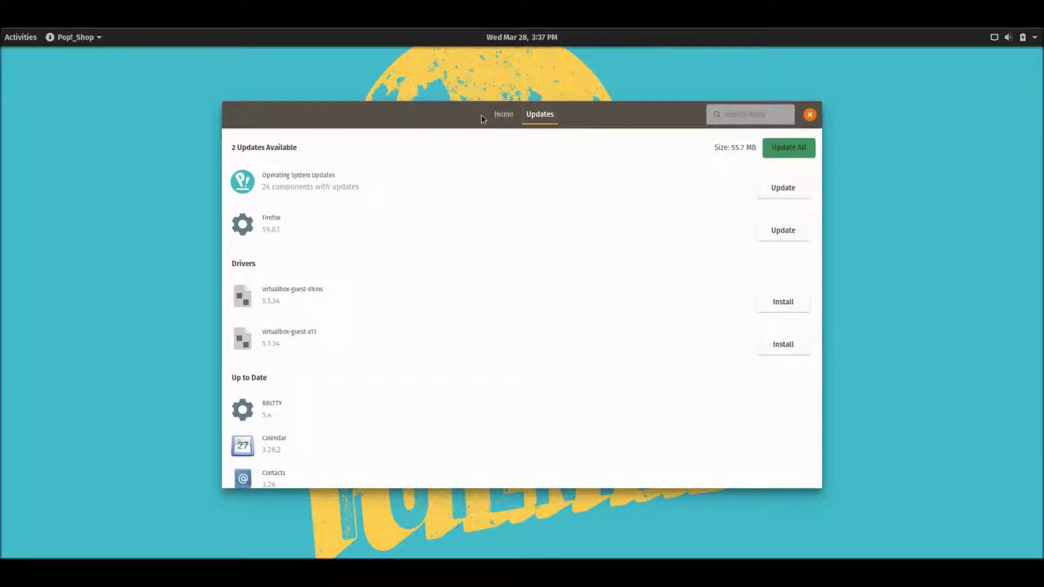
left_click(789, 149)
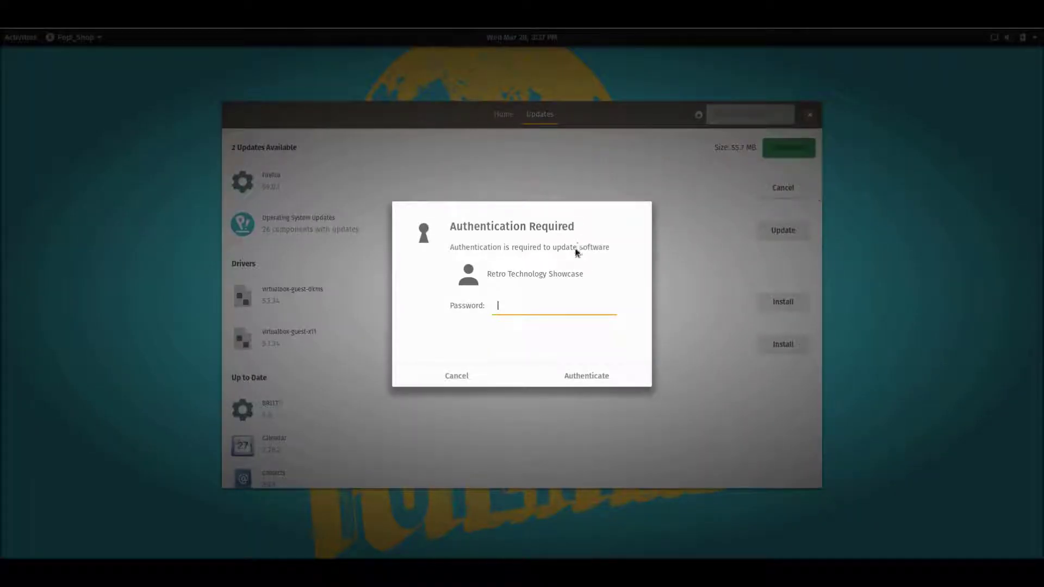
type("******")
left_click(609, 383)
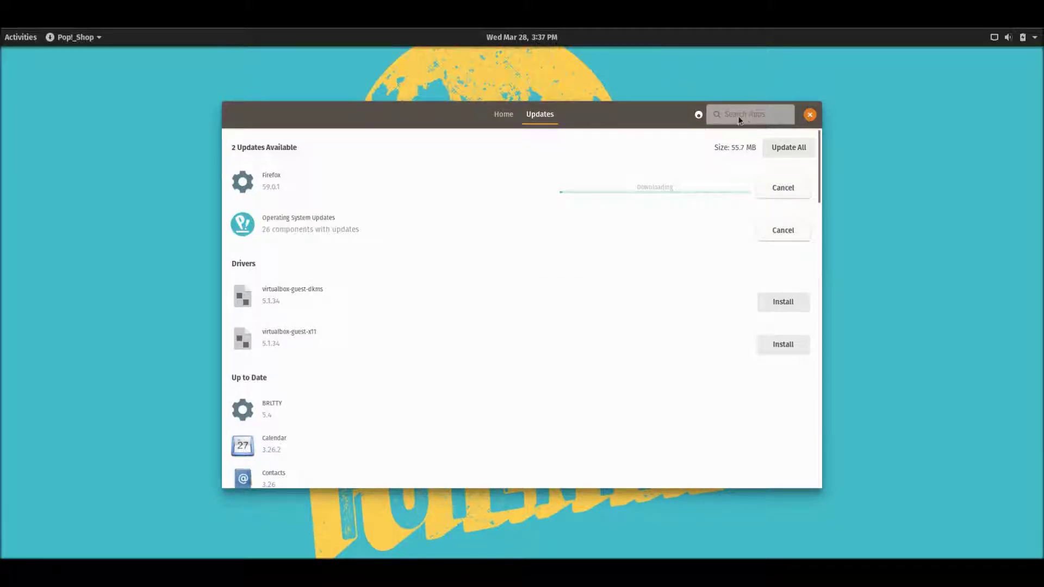
left_click(809, 114)
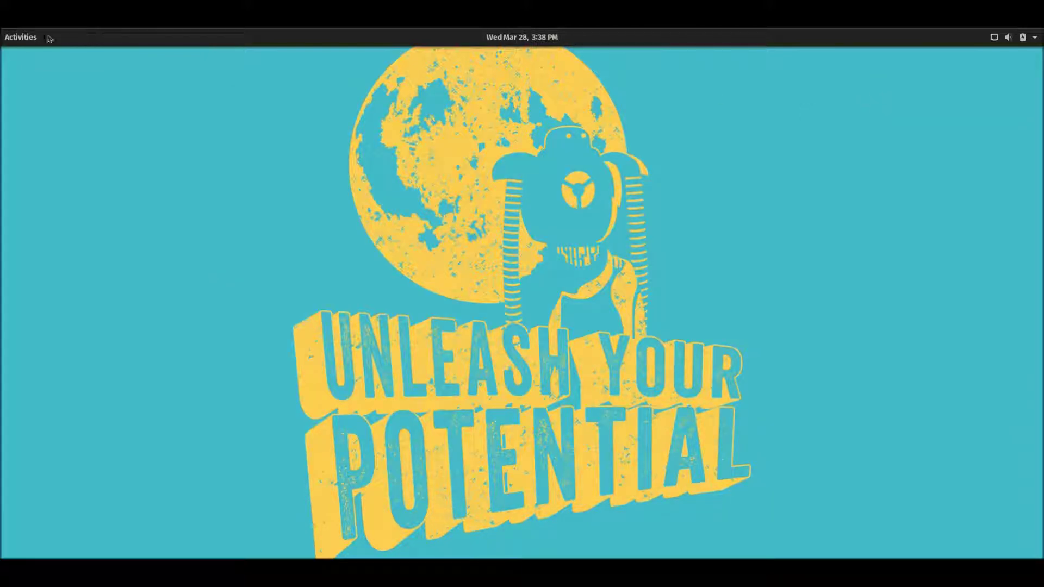
Examine the network, VPN, battery and user entries in the system status menu and close it.
left_click(994, 37)
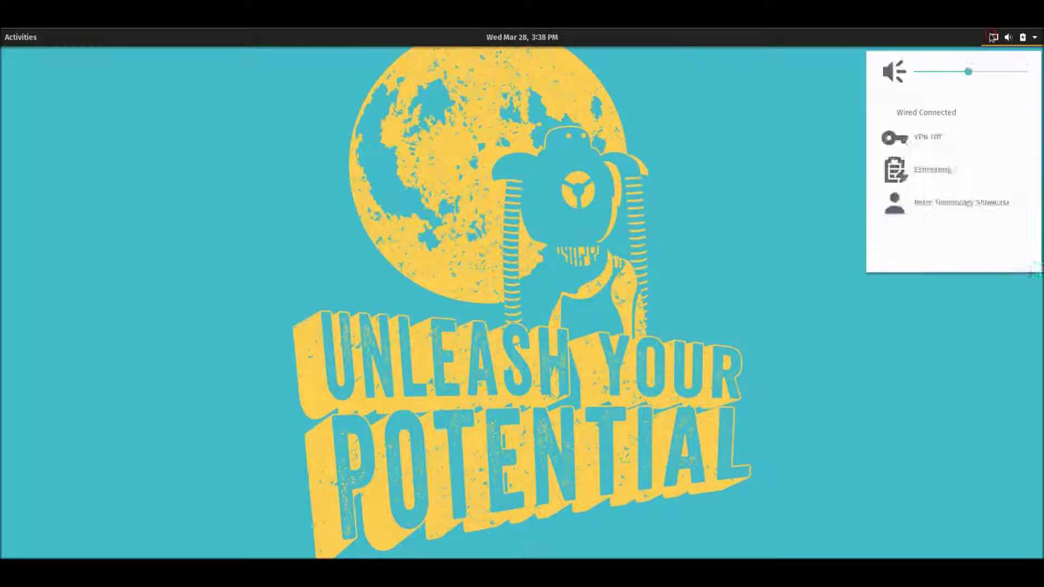
left_click(1023, 38)
left_click(1024, 38)
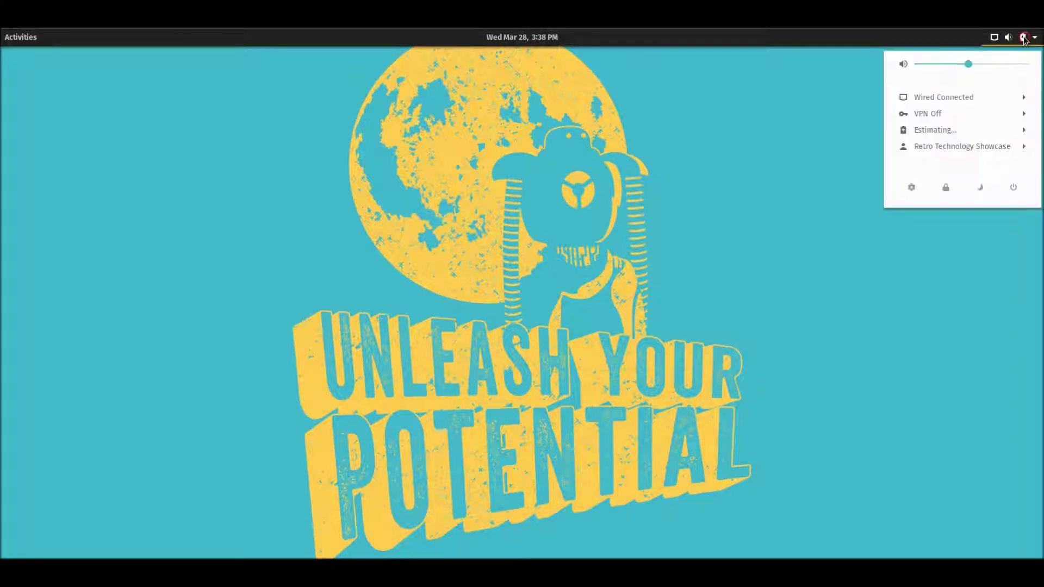
left_click(994, 38)
left_click(994, 38)
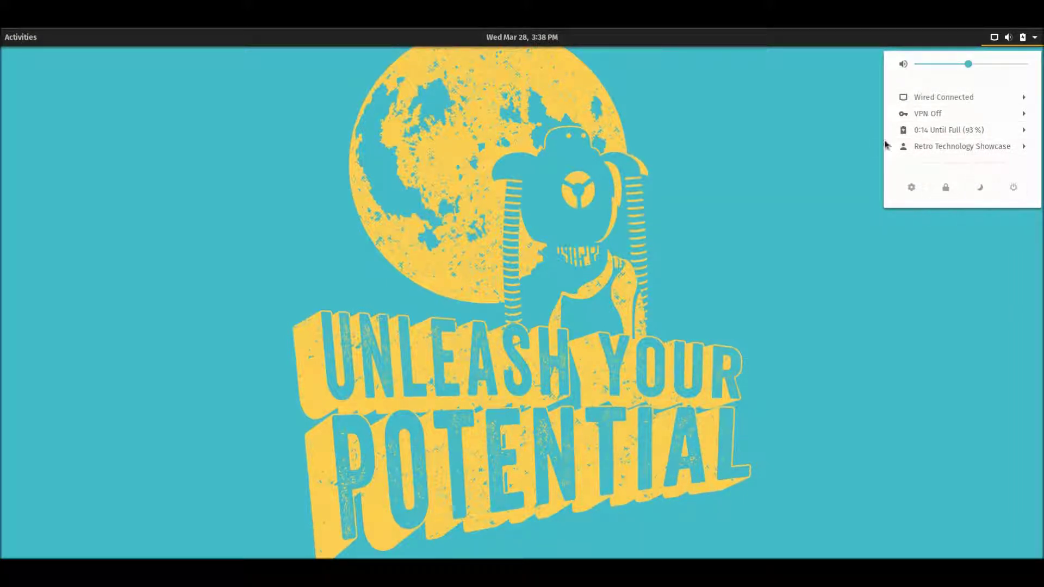
left_click(816, 129)
Open Settings from the application grid, examine its list of categories and close the window.
left_click(7, 42)
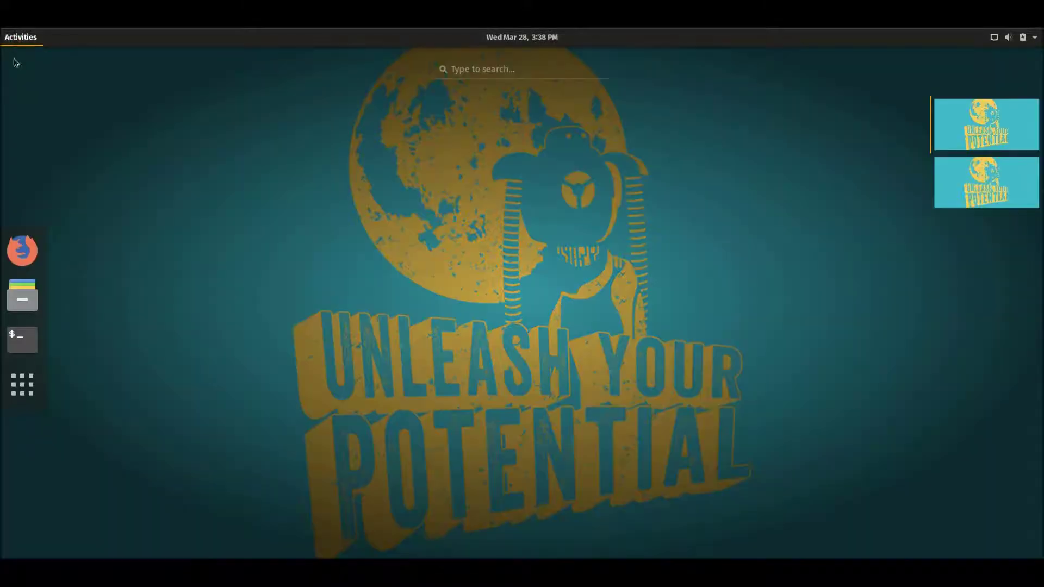
left_click(22, 379)
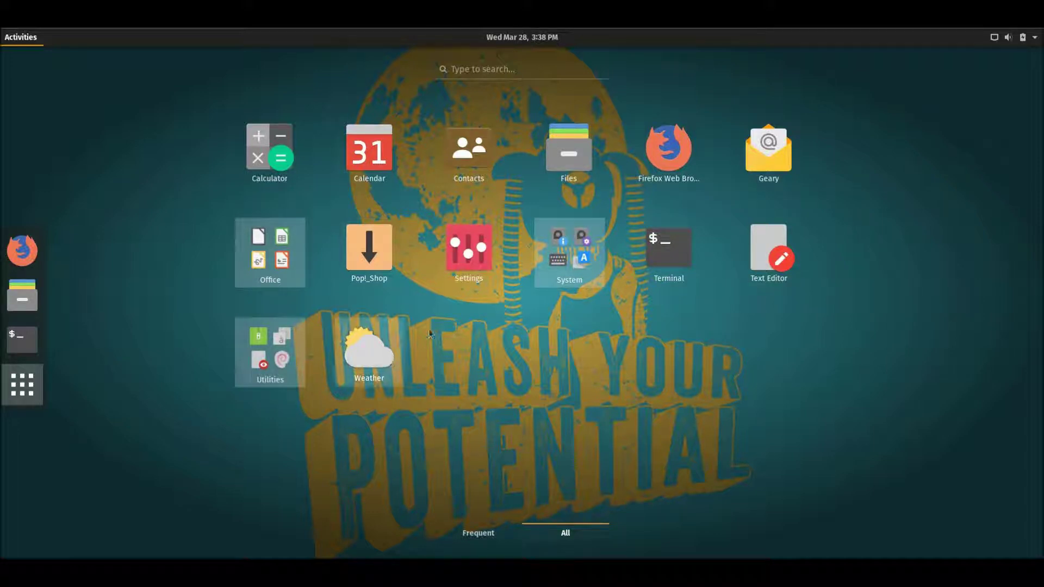
left_click(470, 259)
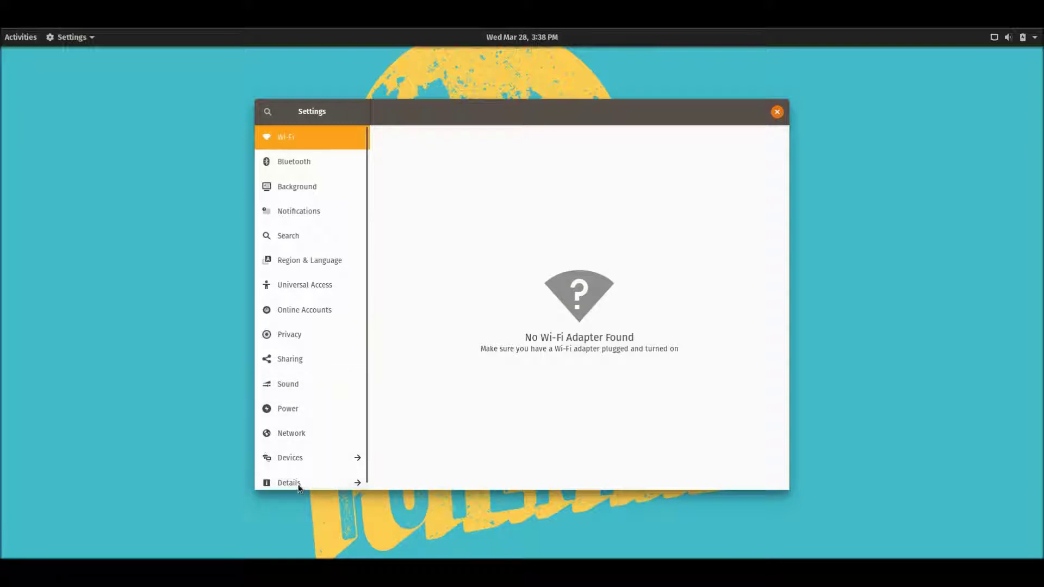
left_click(776, 113)
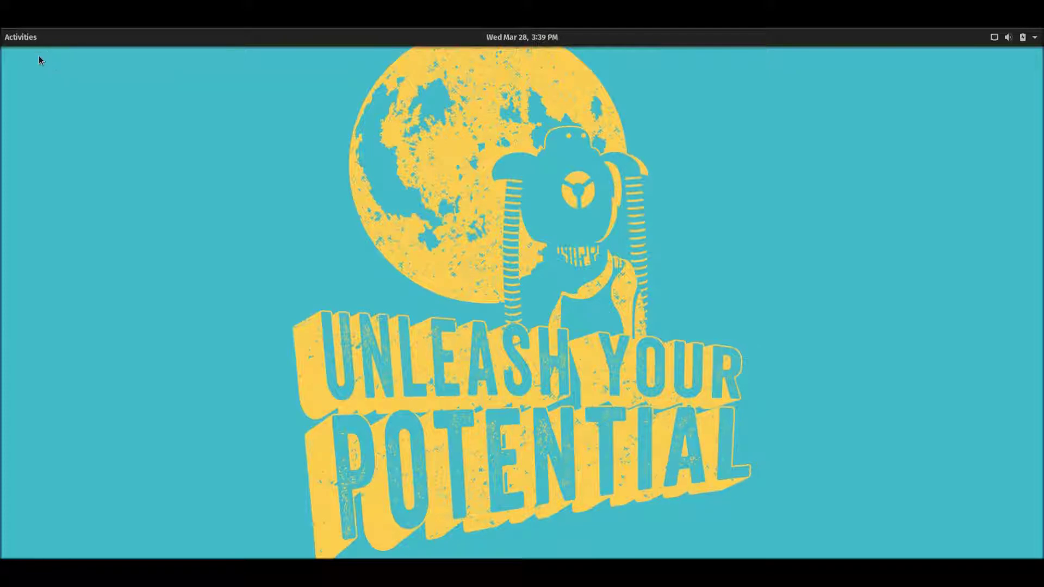
Examine the Utilities and System folders in the full application grid and return to the activities overview.
left_click(28, 38)
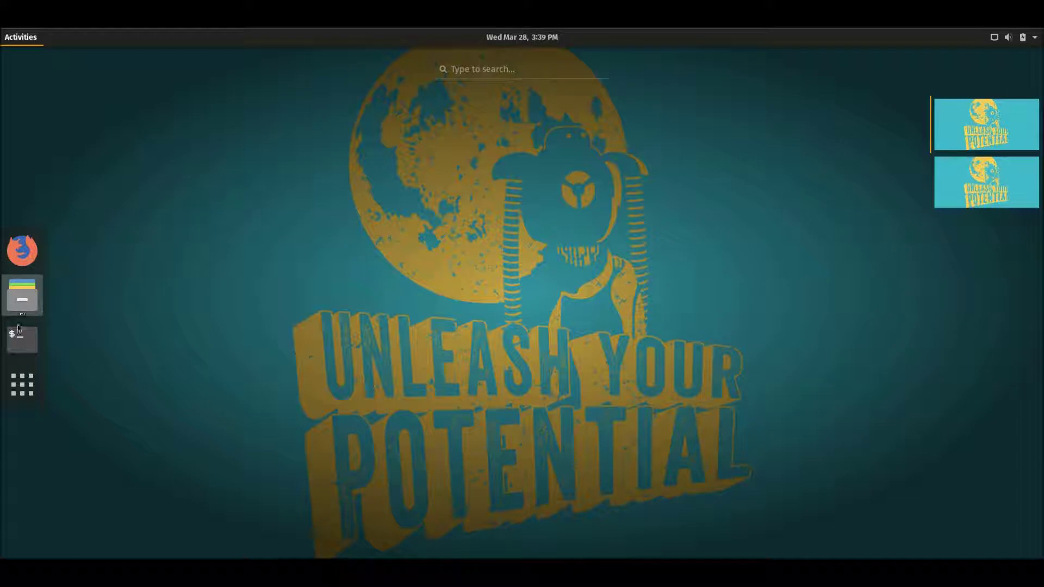
left_click(22, 384)
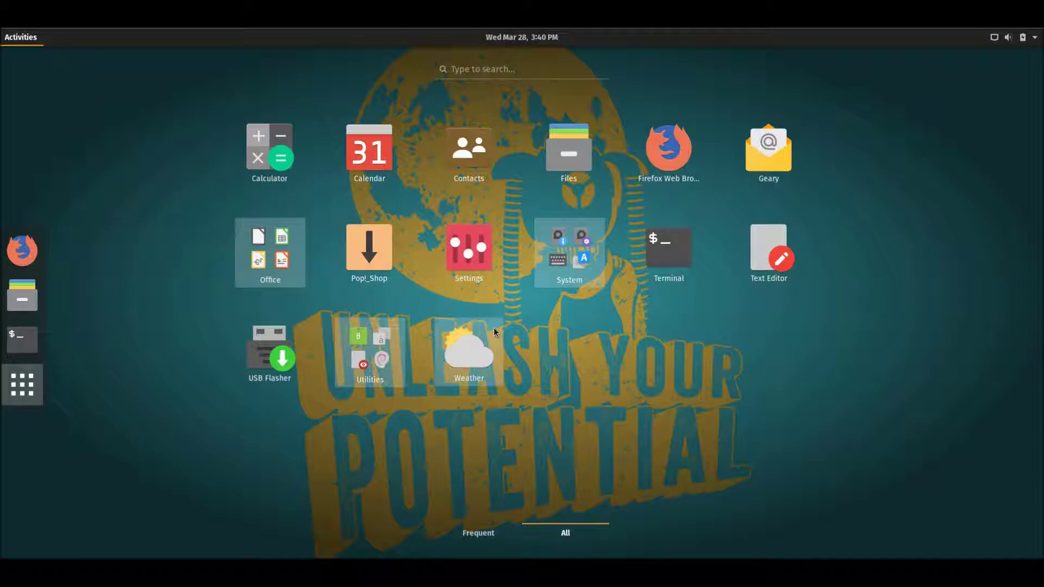
left_click(361, 351)
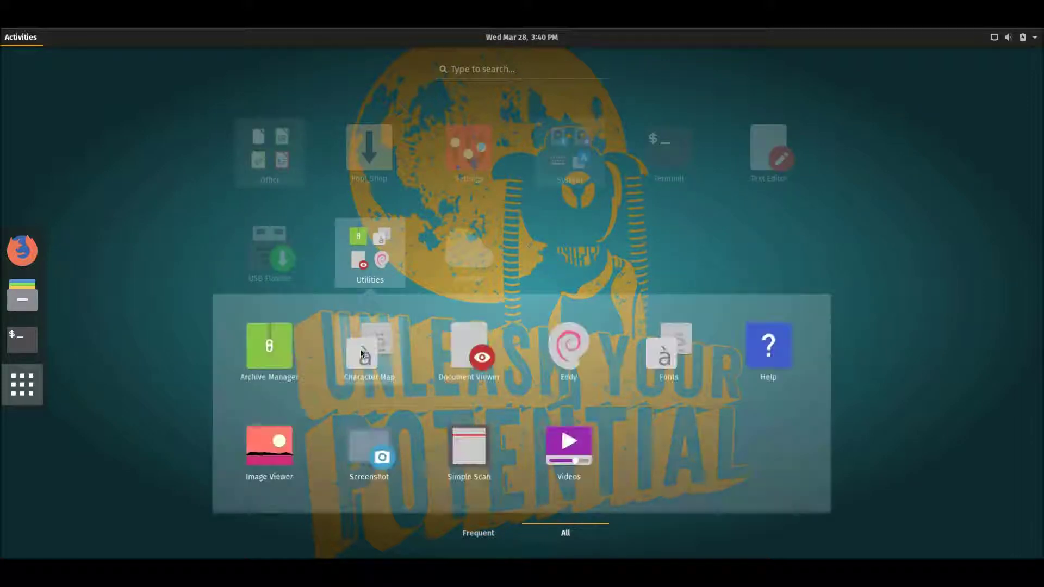
left_click(374, 265)
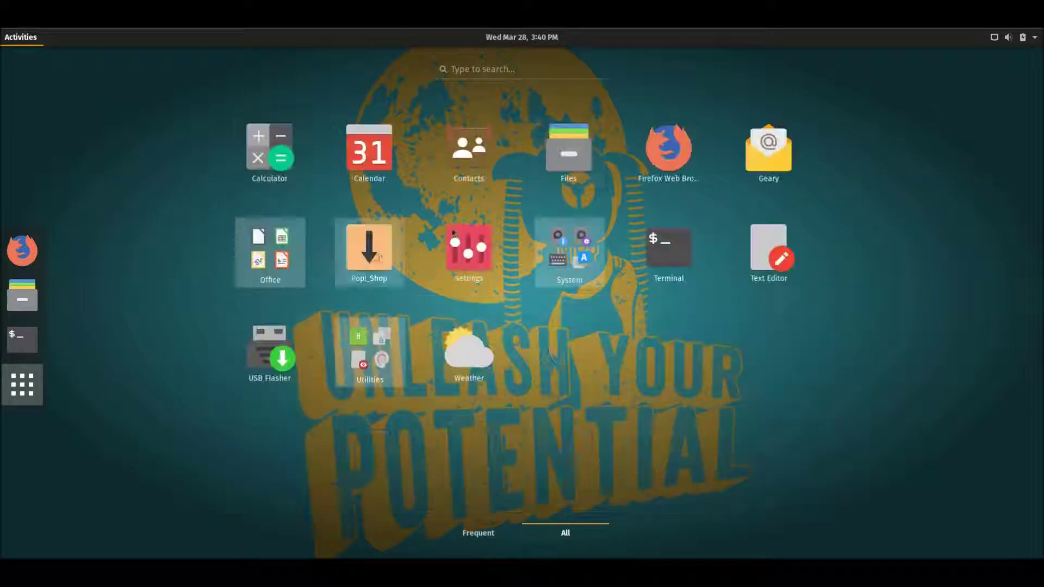
left_click(556, 263)
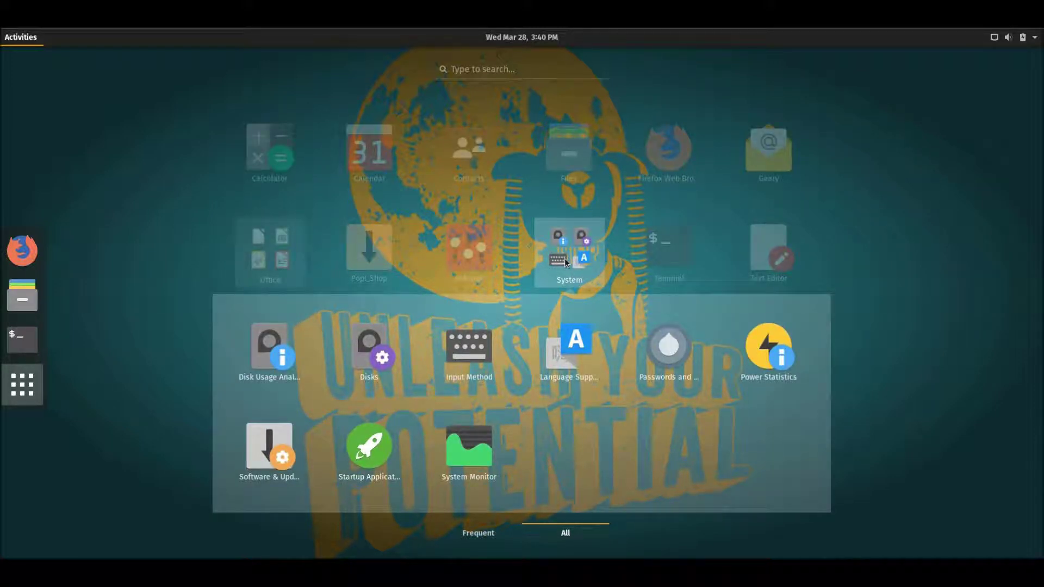
left_click(564, 262)
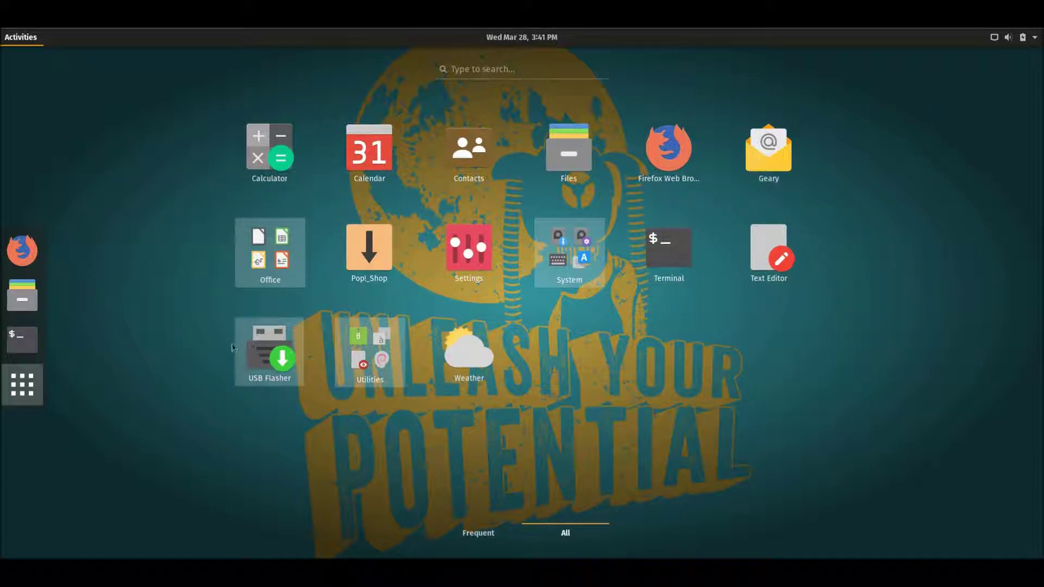
left_click(20, 388)
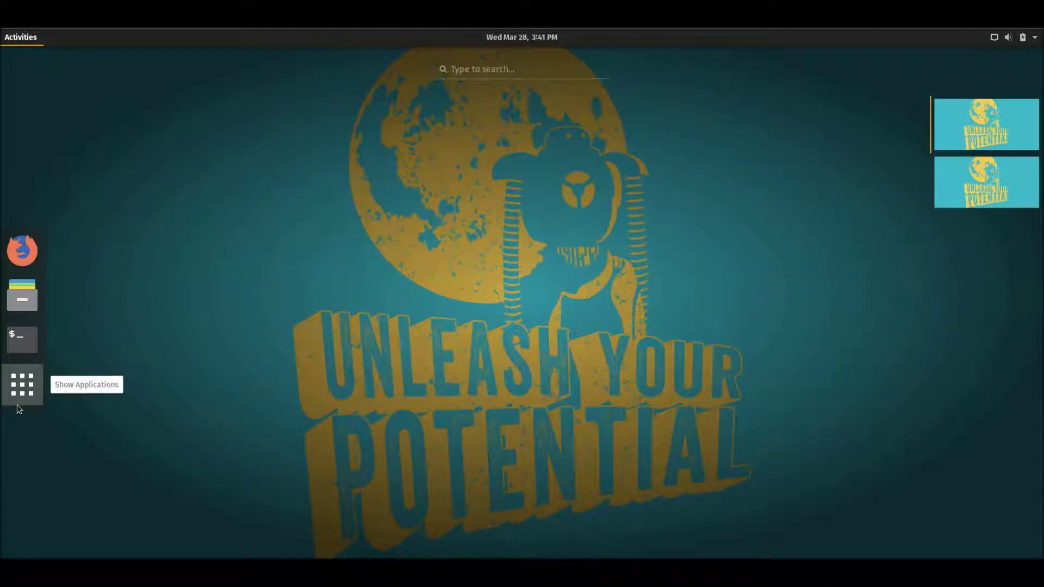
Launch the Firefox web browser and open the Settings window alongside it.
left_click(23, 259)
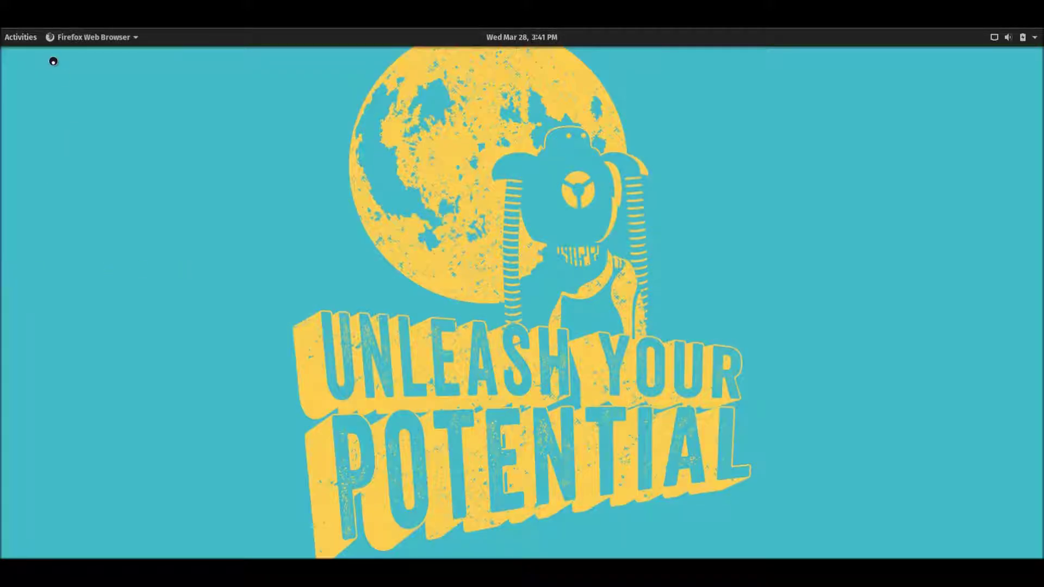
left_click(16, 39)
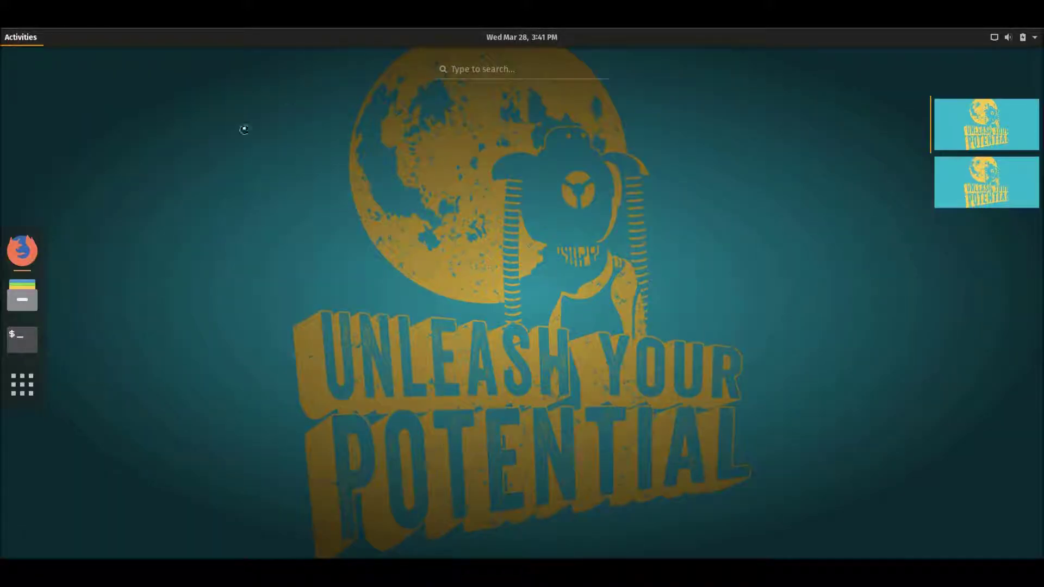
left_click(22, 385)
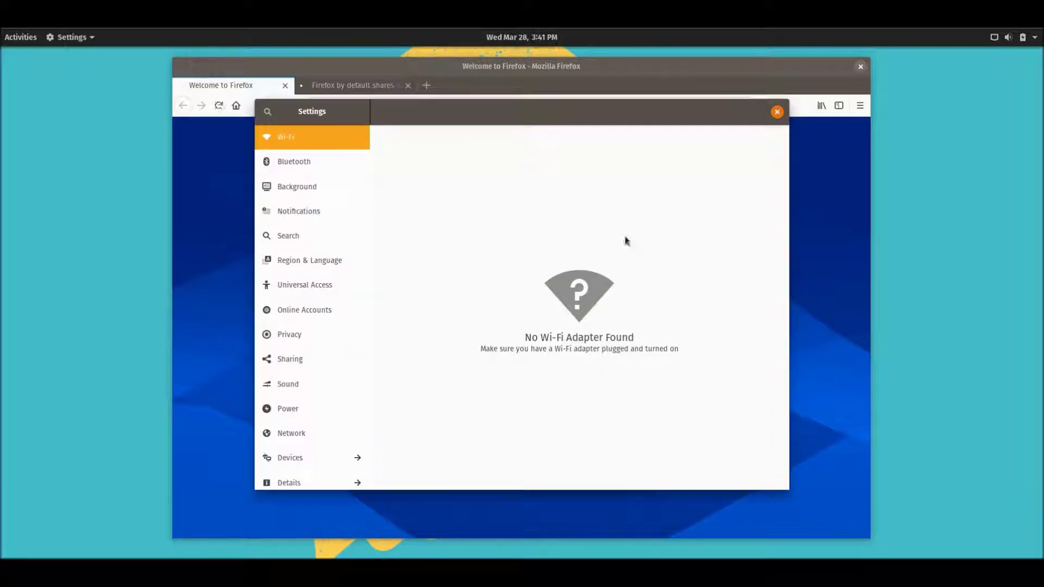
In the activities overview, switch to the empty second workspace and back to the first, and bring the Firefox window to the front.
left_click(15, 37)
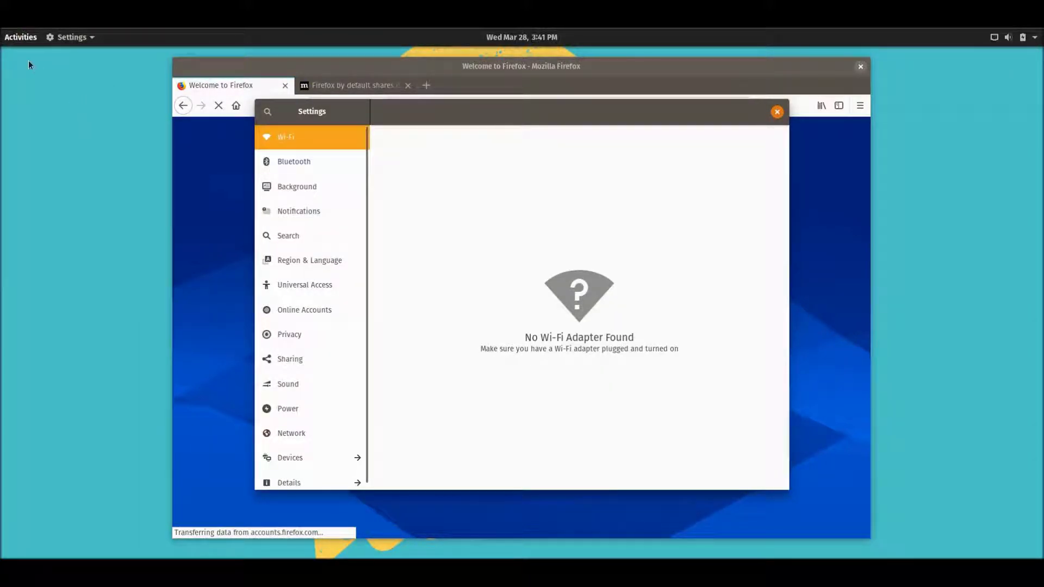
left_click(19, 37)
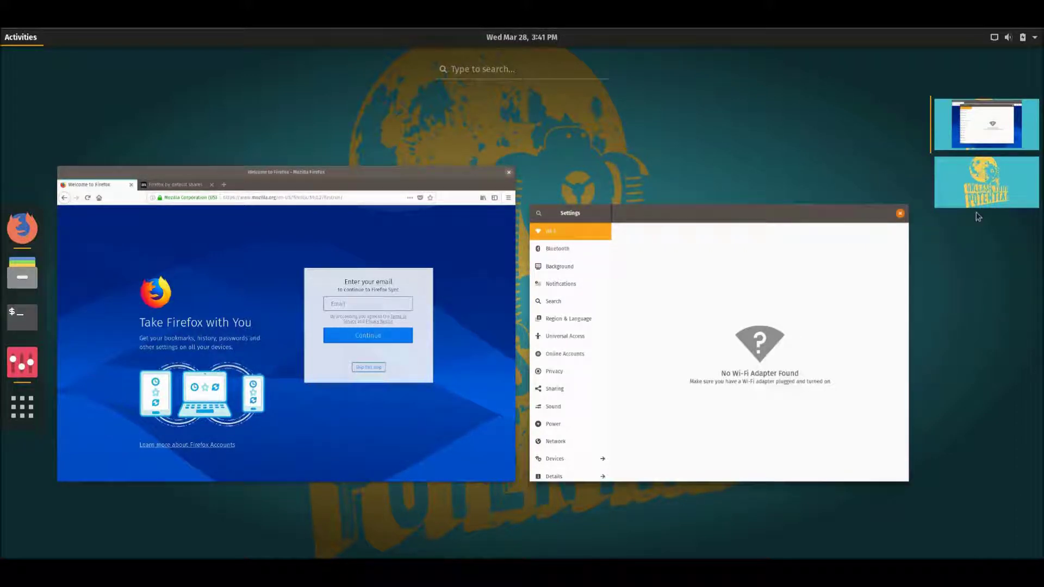
left_click(993, 188)
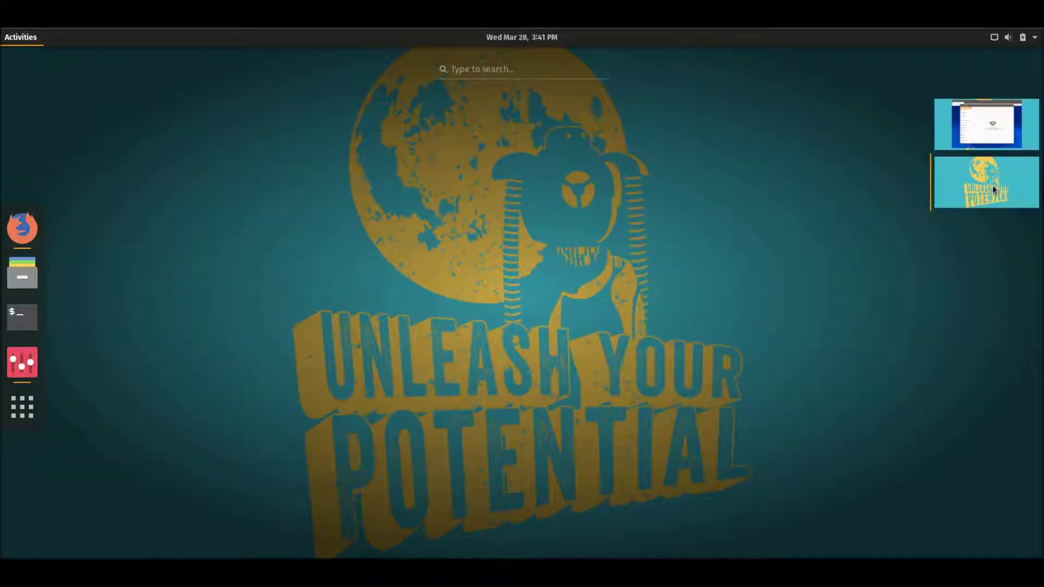
left_click(998, 134)
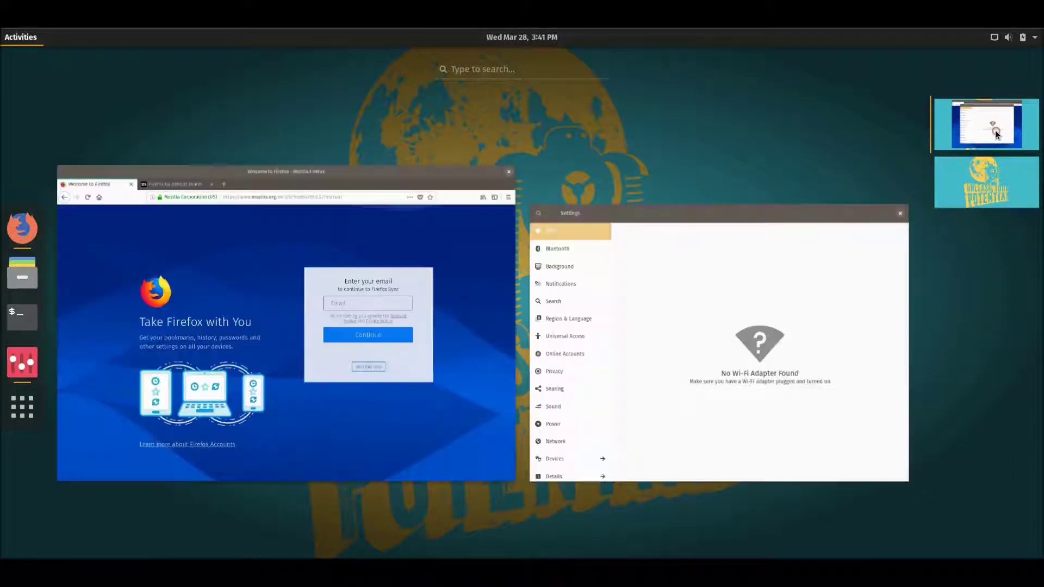
left_click(371, 315)
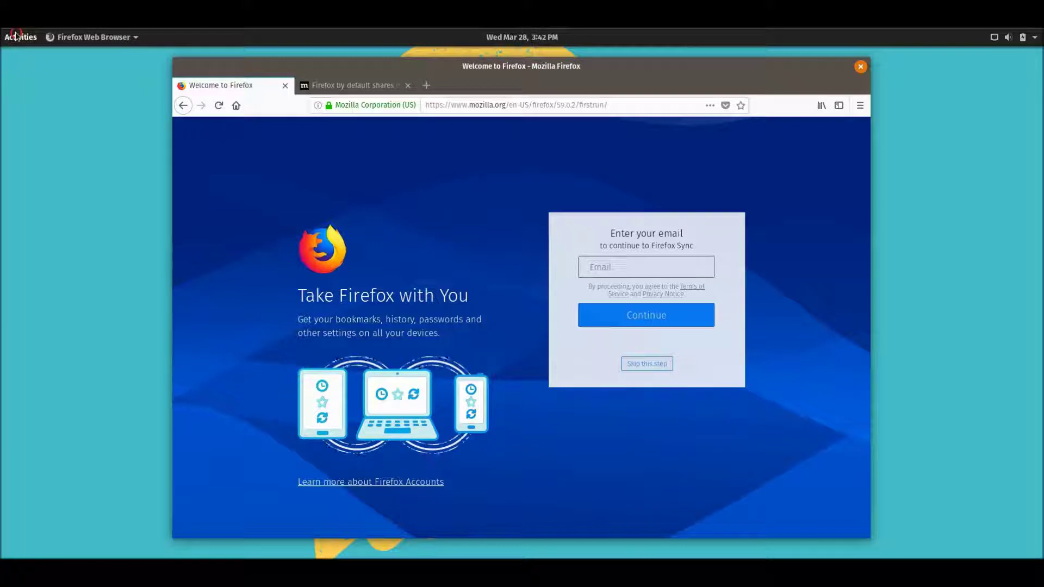
Close the Settings window from the activities overview and return to the Firefox window.
left_click(21, 37)
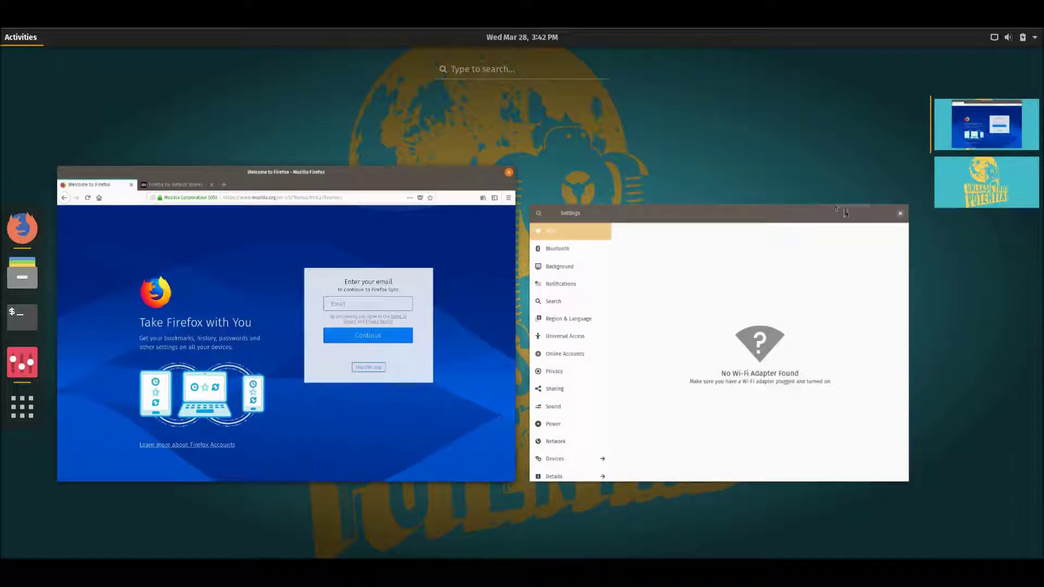
left_click(908, 204)
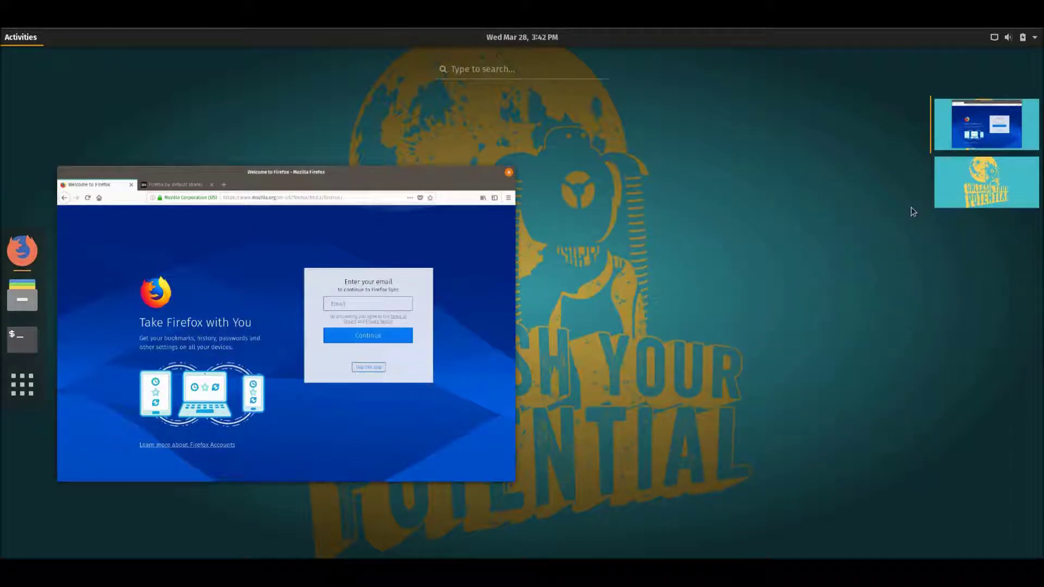
left_click(408, 204)
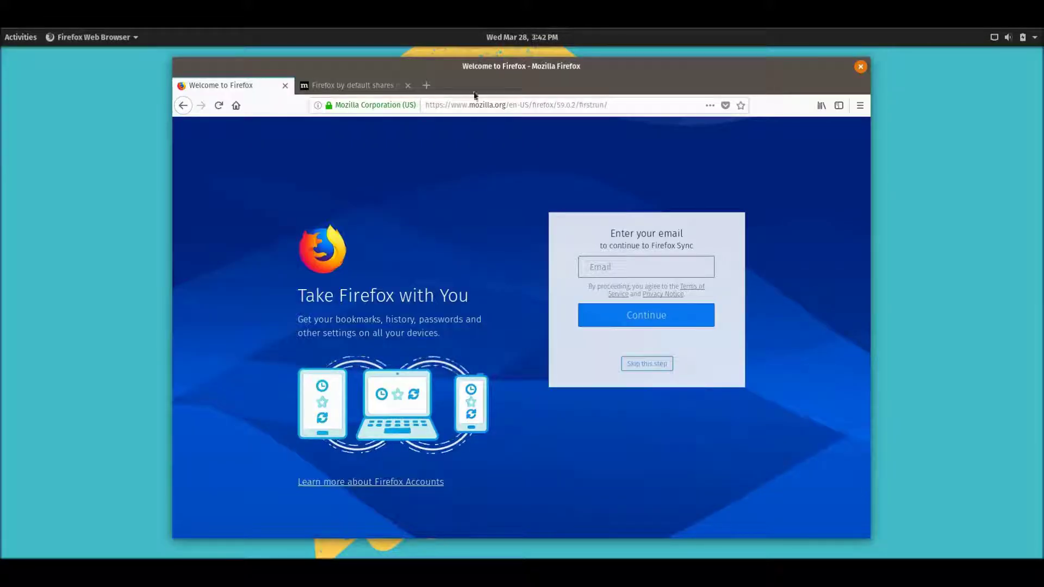